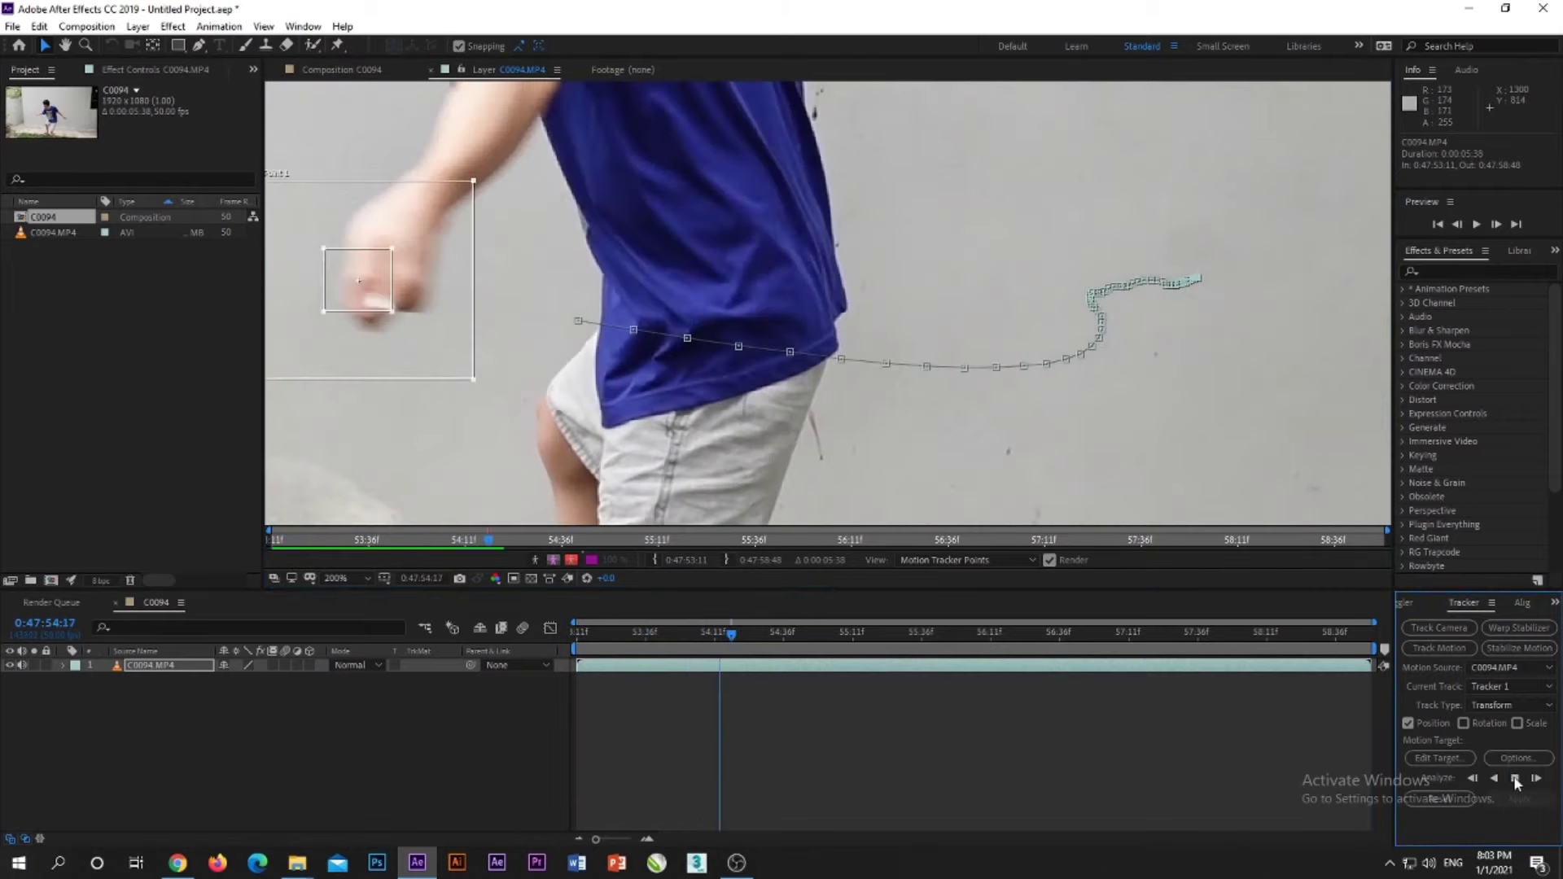
Analyze the fist's motion forward with Tracker 1, then end the work area at 0:47:56:15
key(comma)
key(period)
key(period)
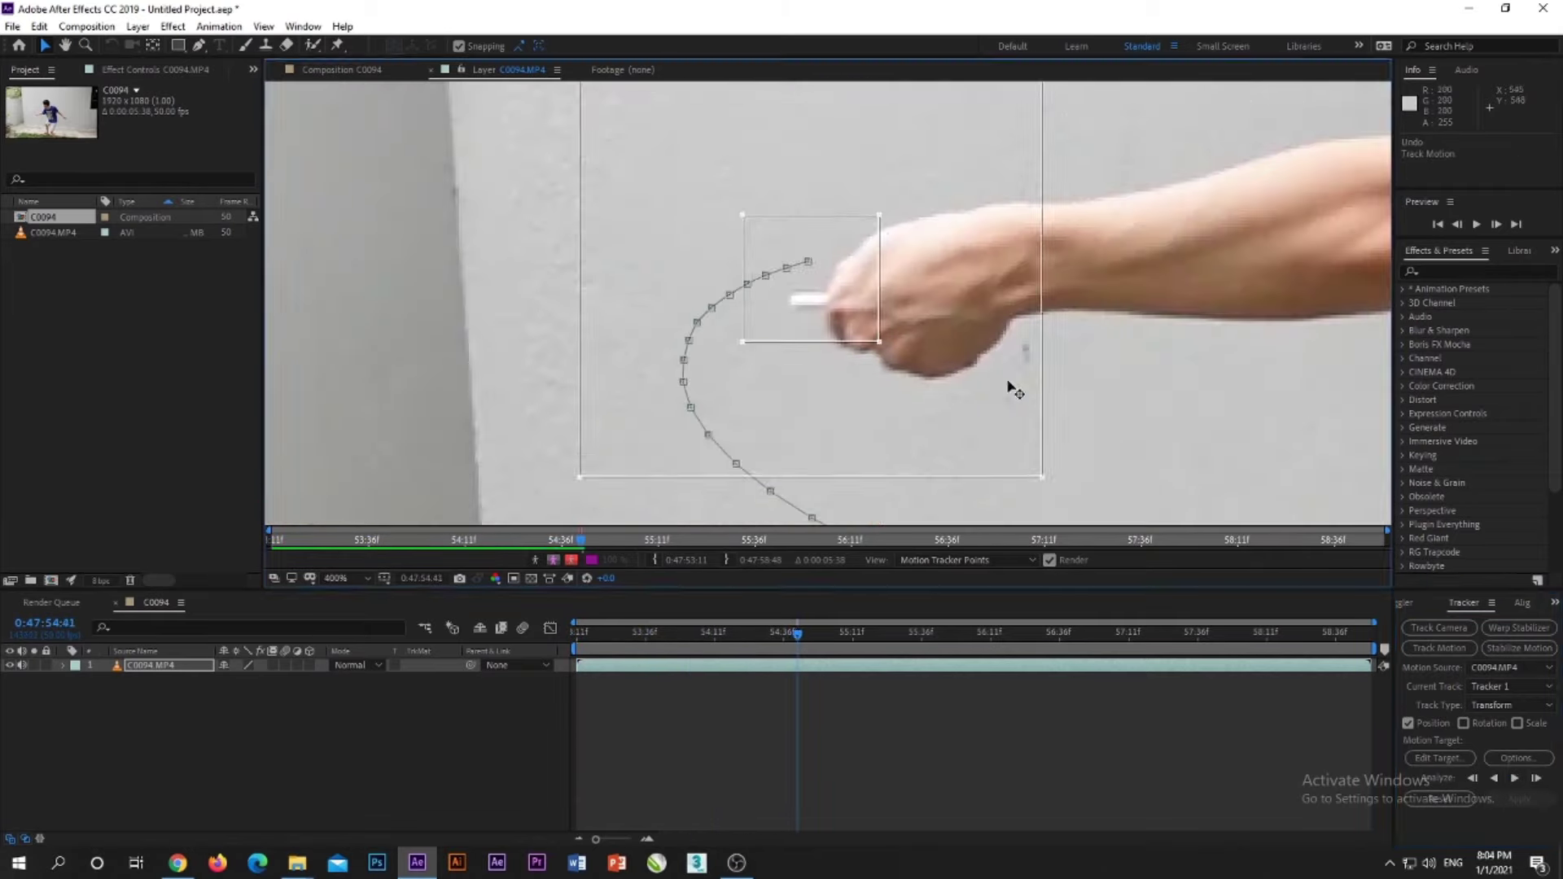
key(comma)
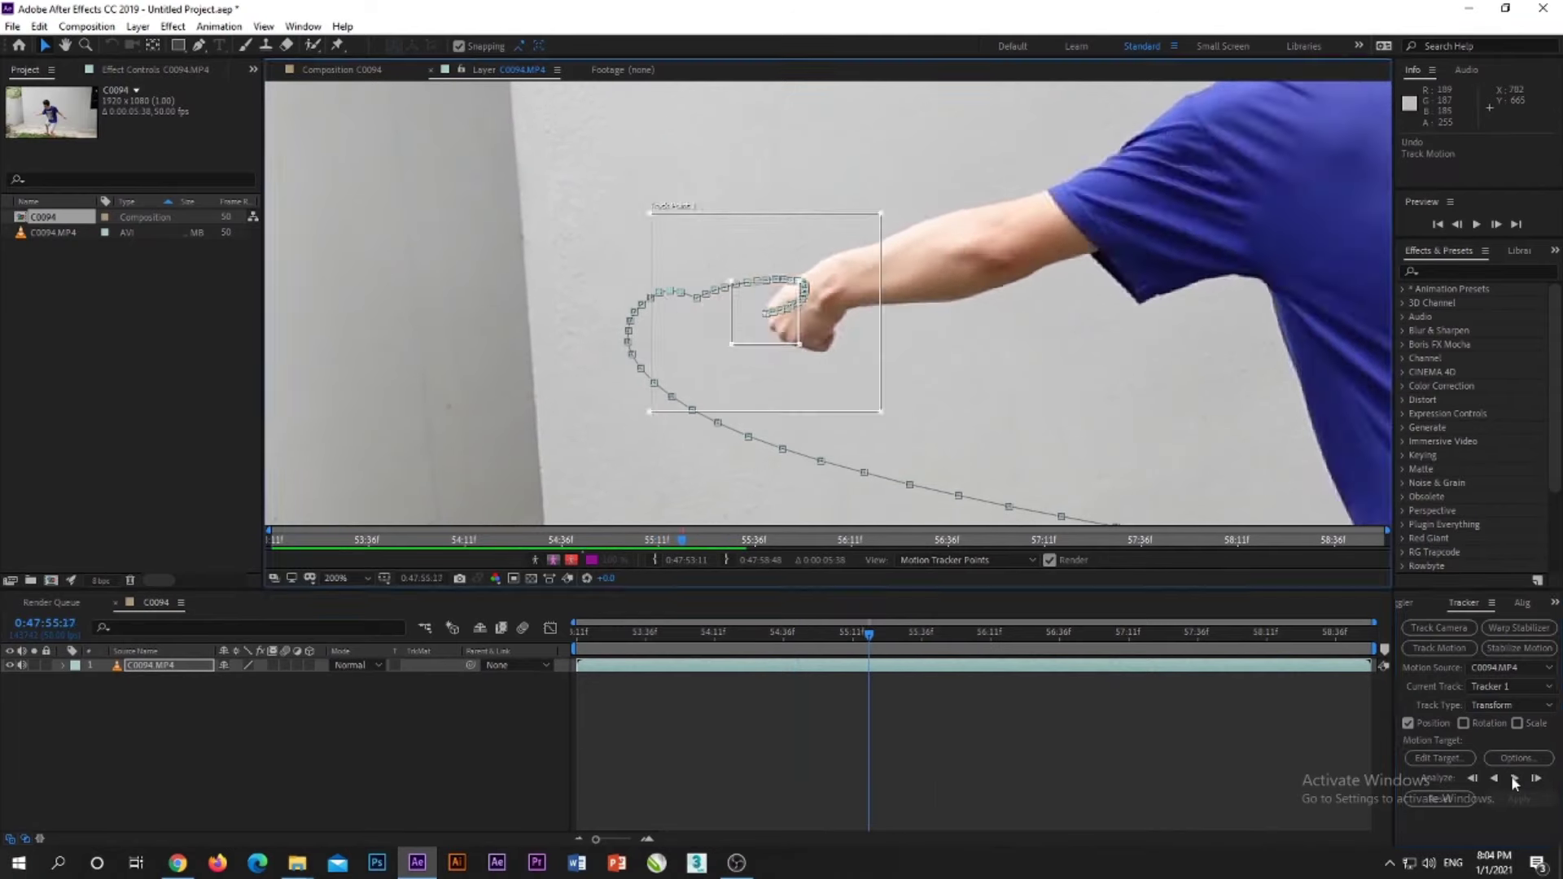
key(comma)
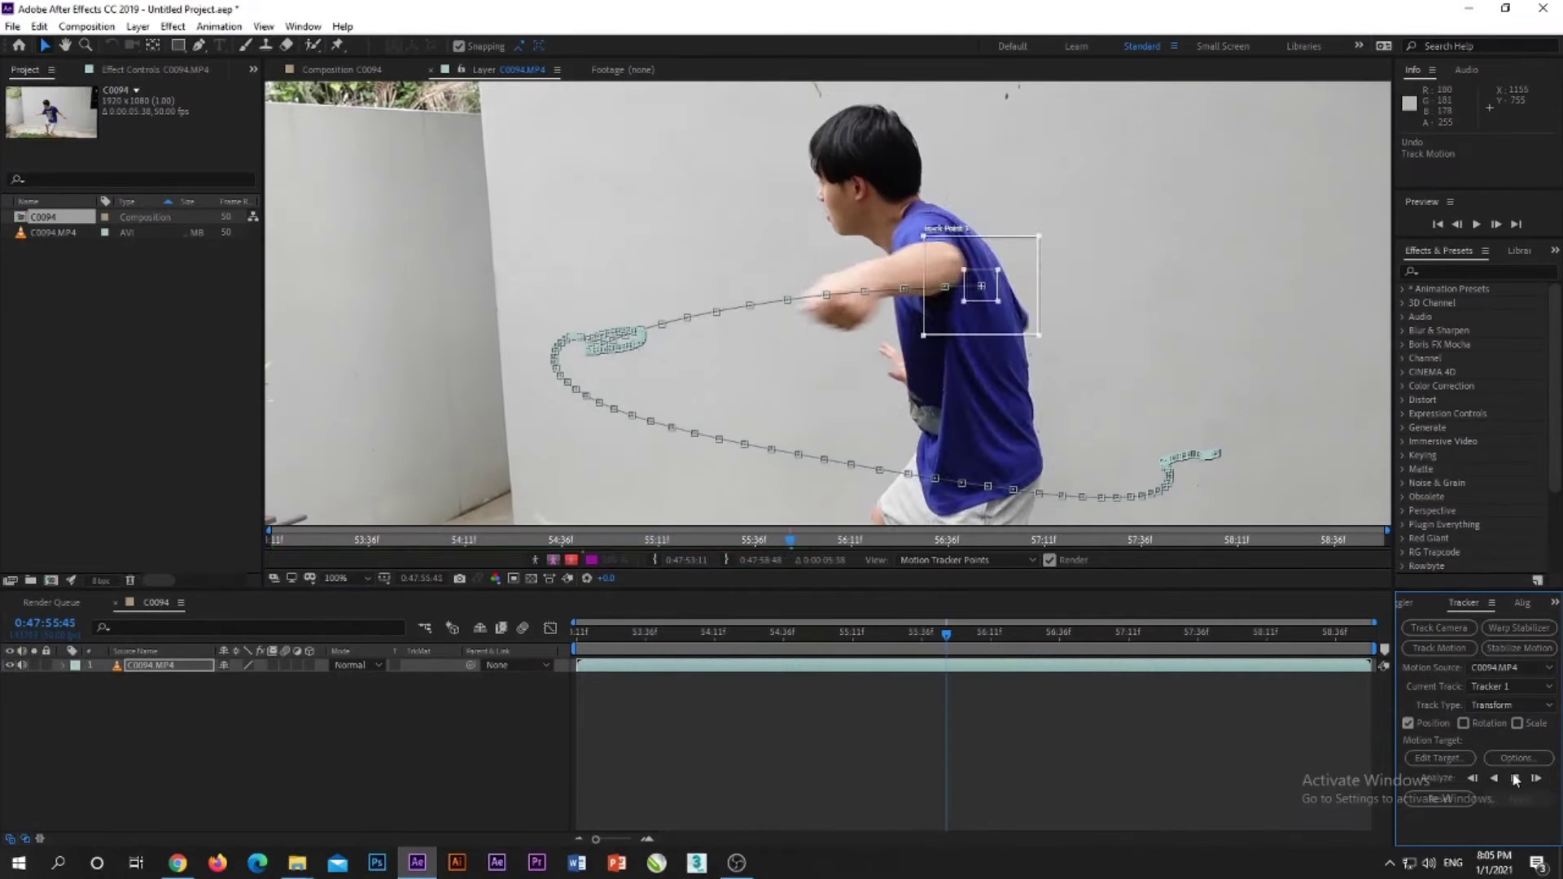
click(1515, 778)
key(n)
click(635, 632)
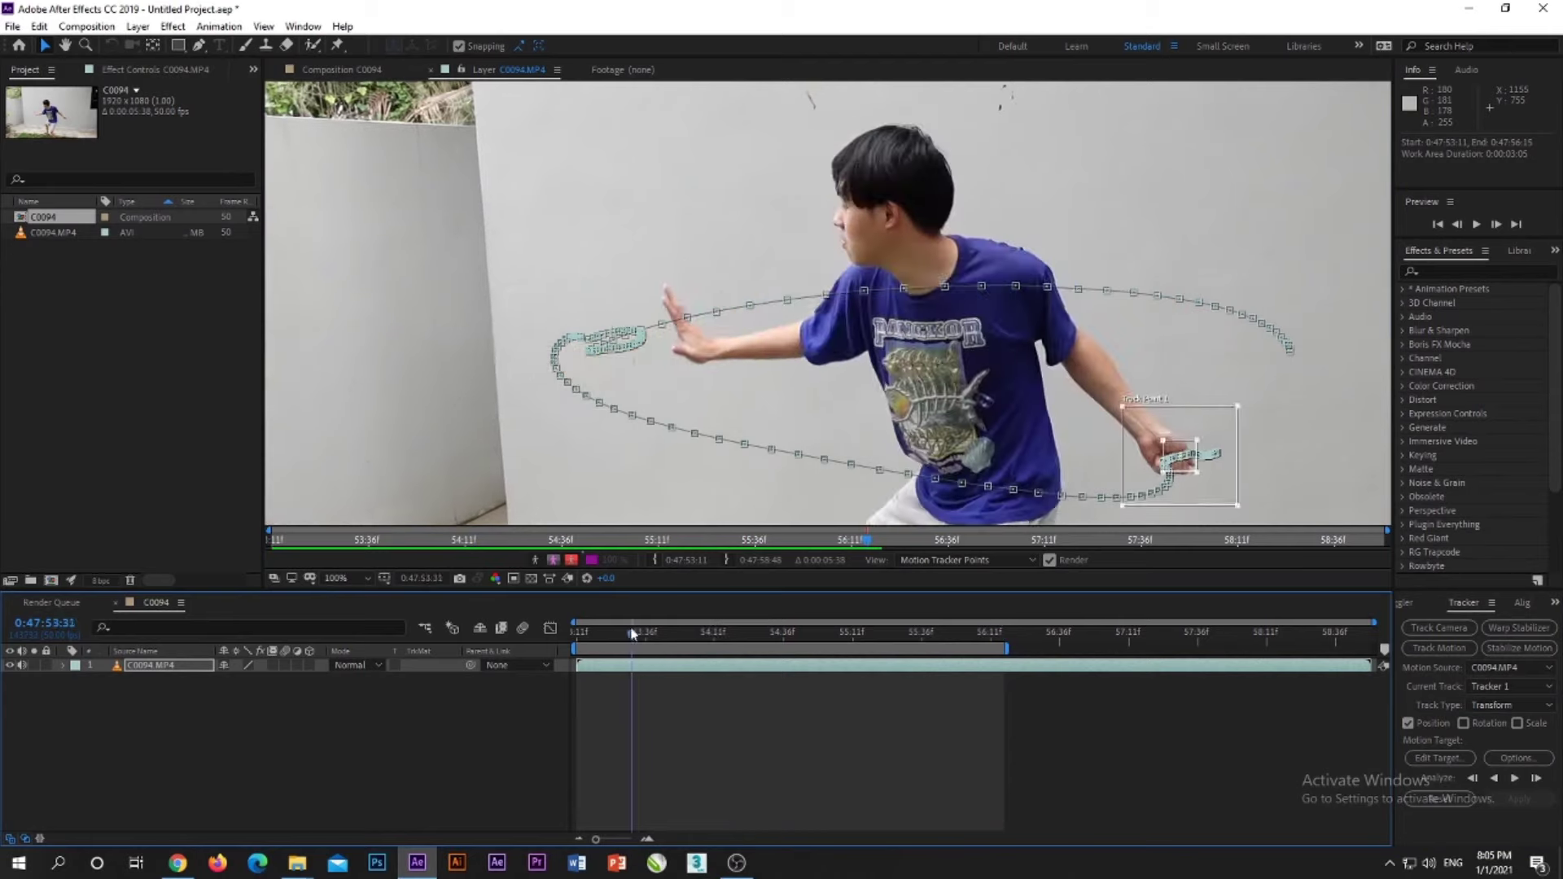
Add a null object to the C0094 composition
click(161, 749)
right_click(161, 749)
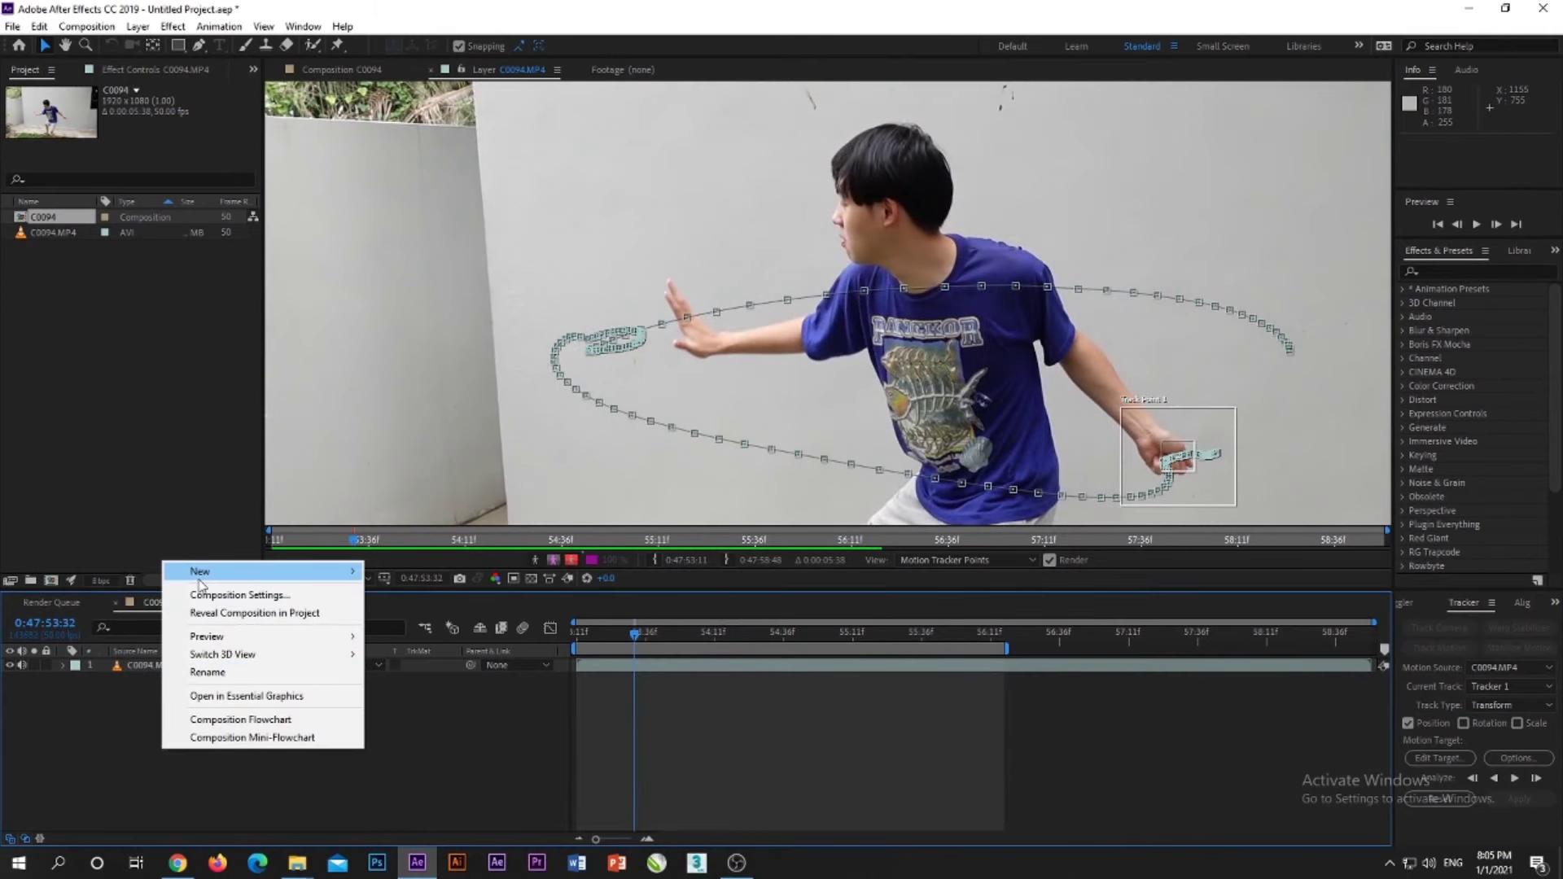
mouse_move(277, 577)
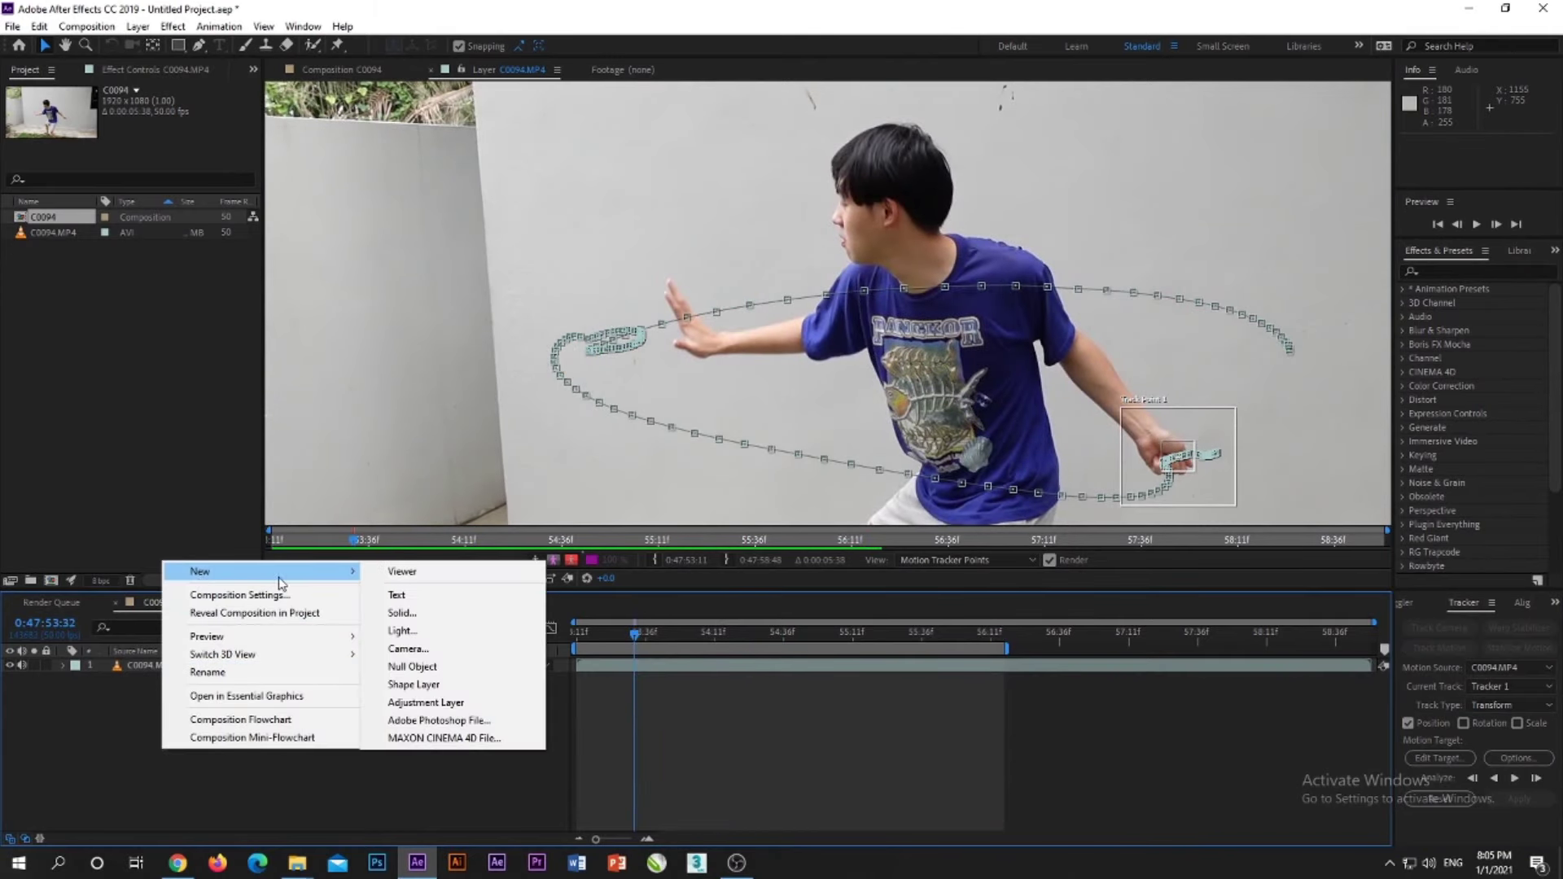
click(409, 668)
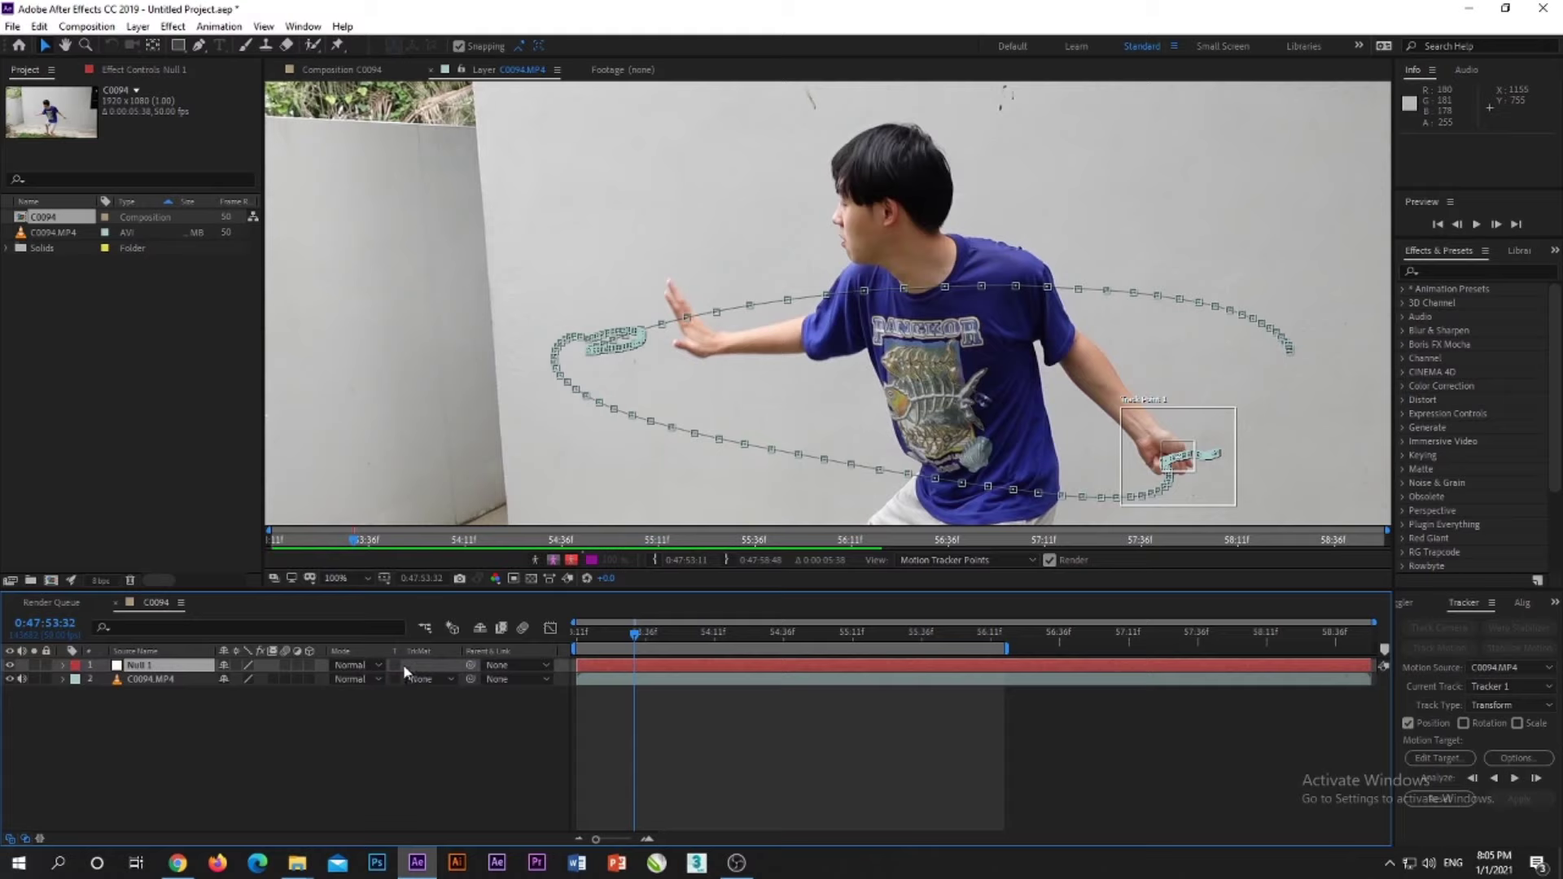
Set Null 1 as the motion target and apply the tracked position data to it
click(1441, 752)
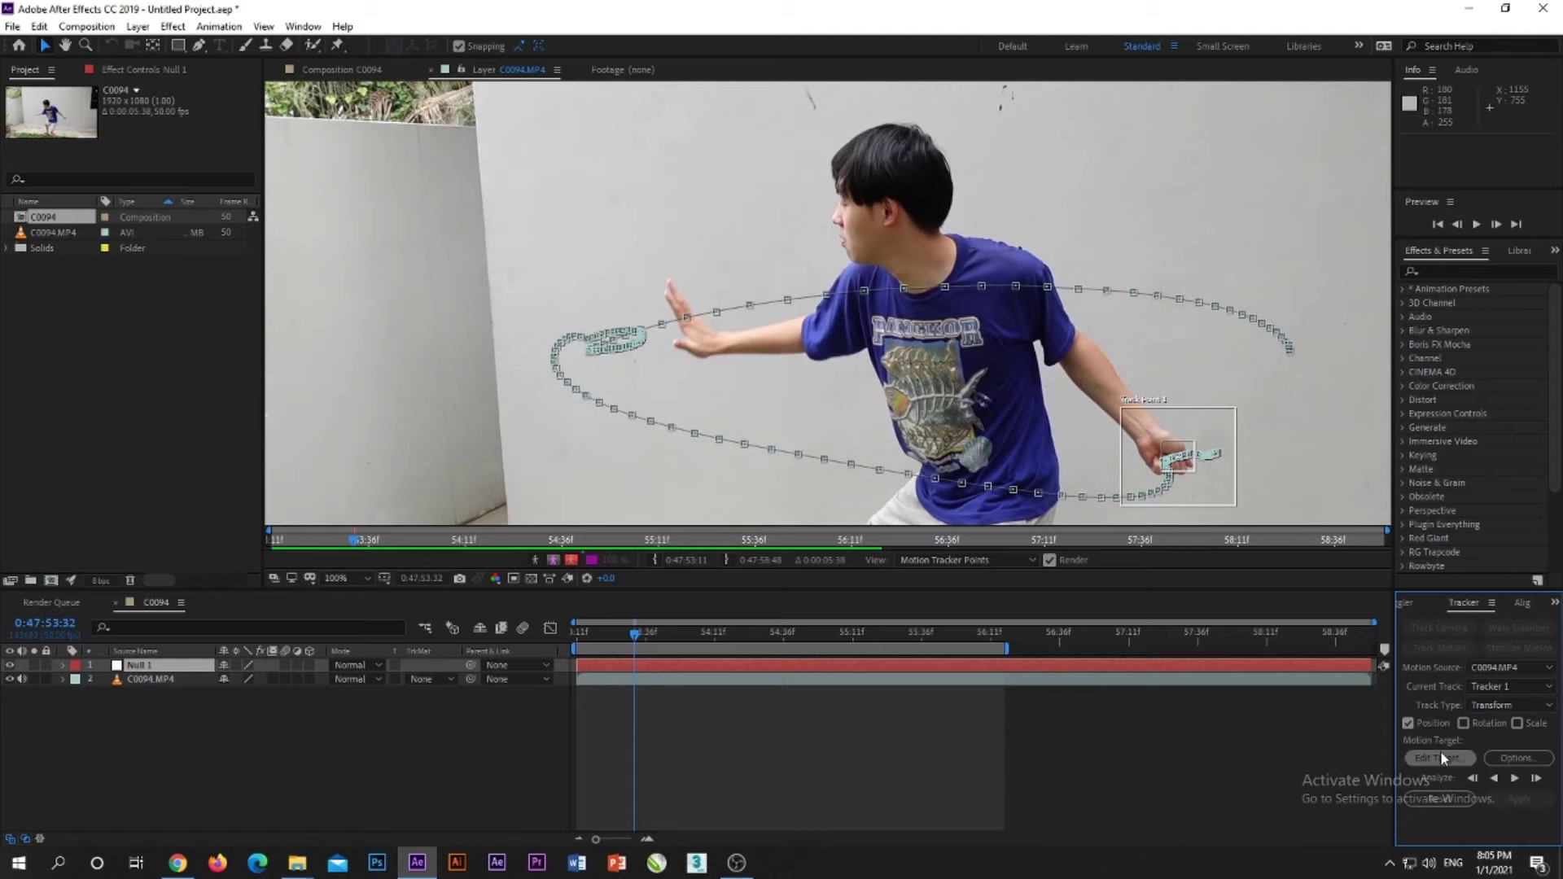
click(1439, 750)
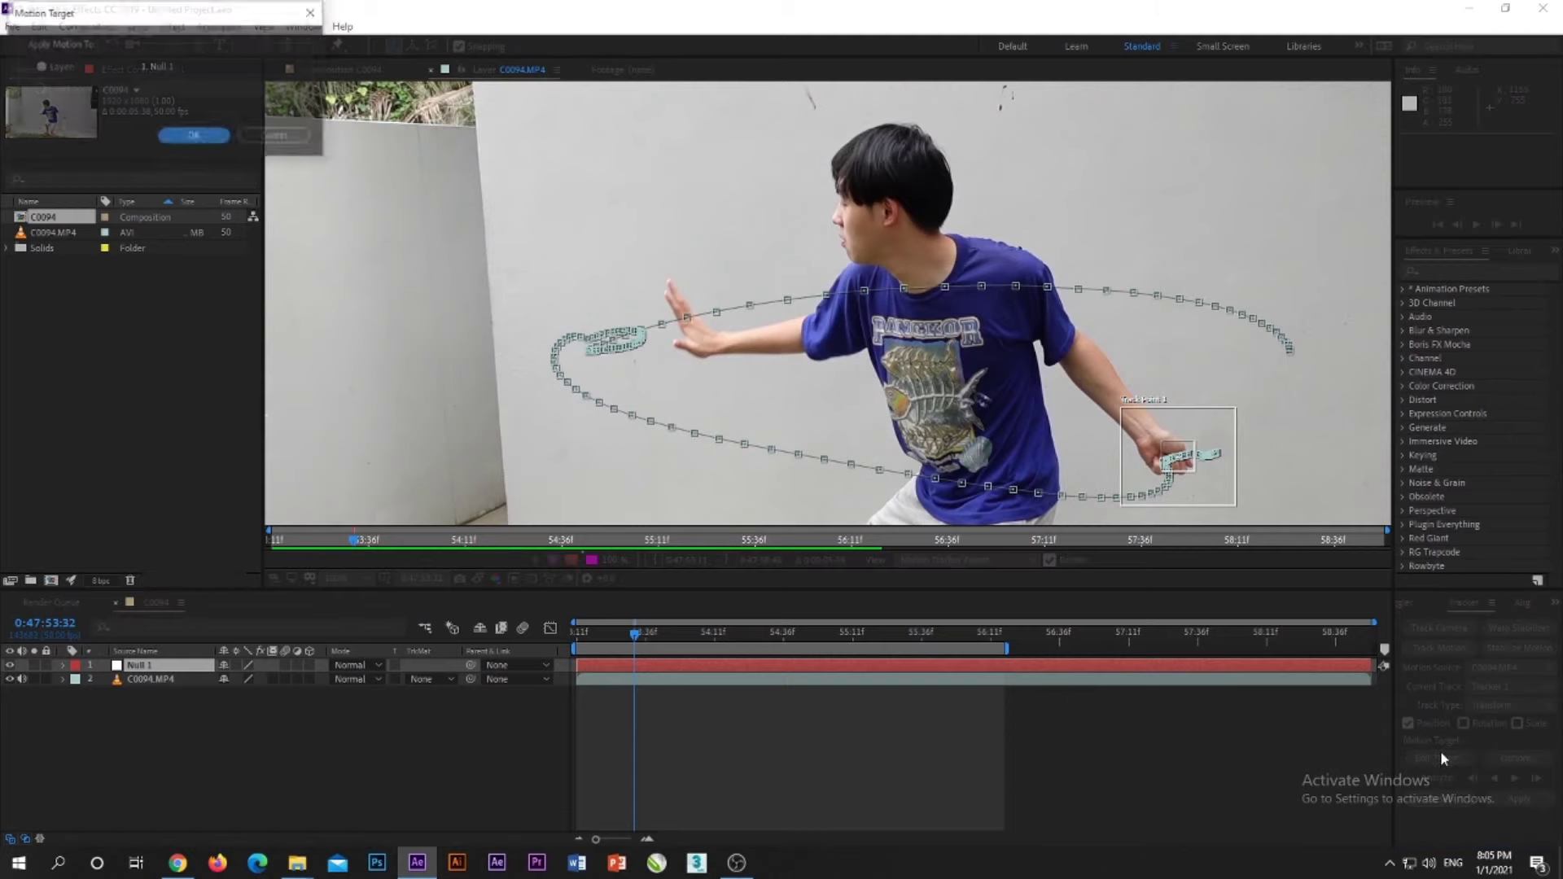
click(181, 140)
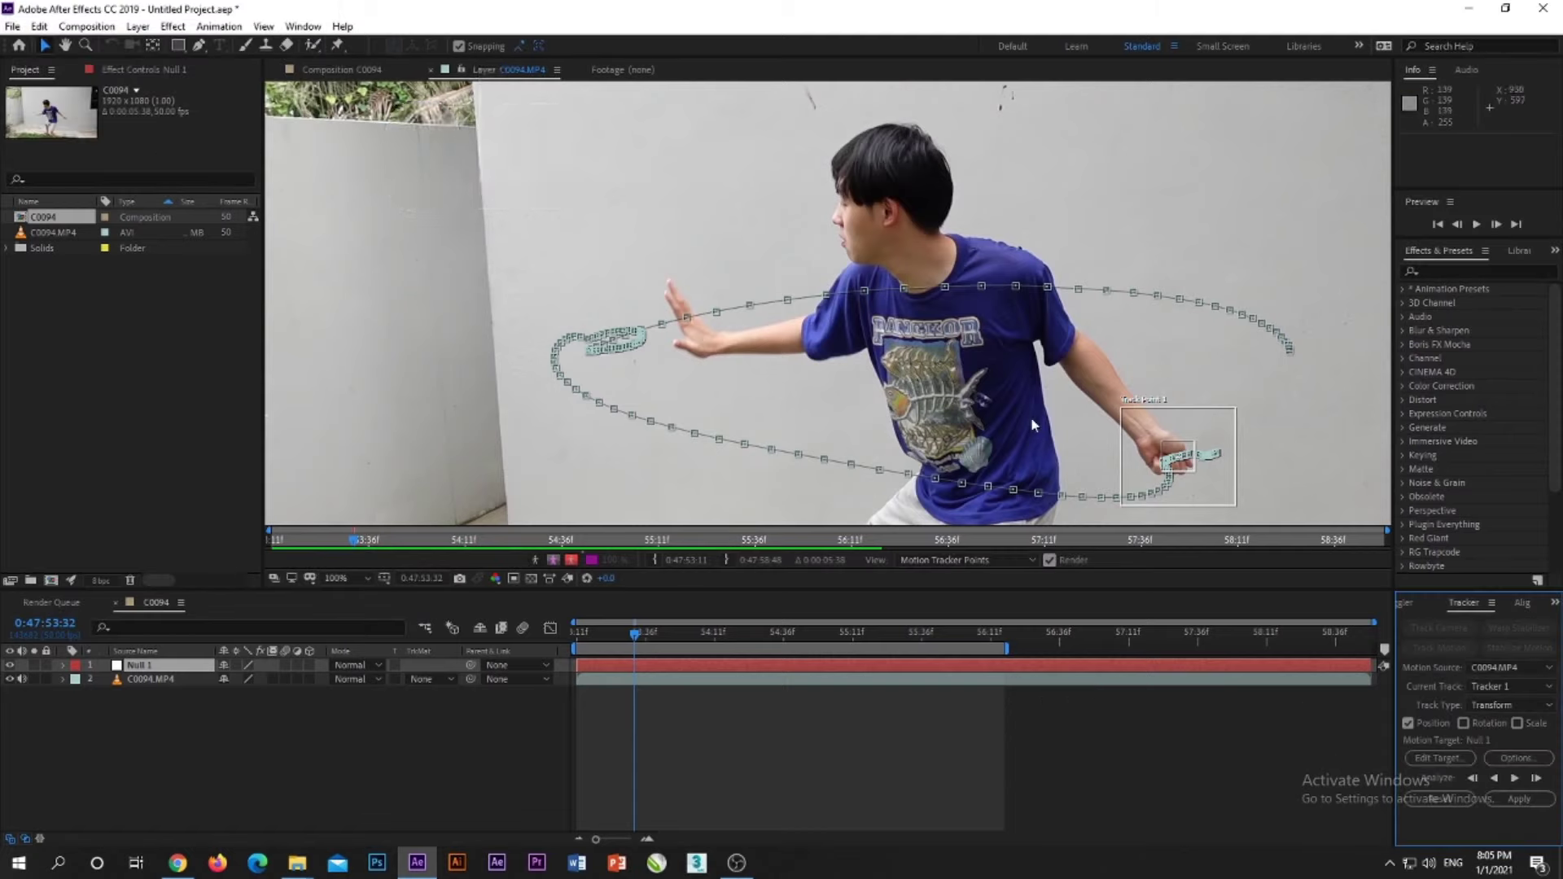
click(1516, 801)
click(120, 79)
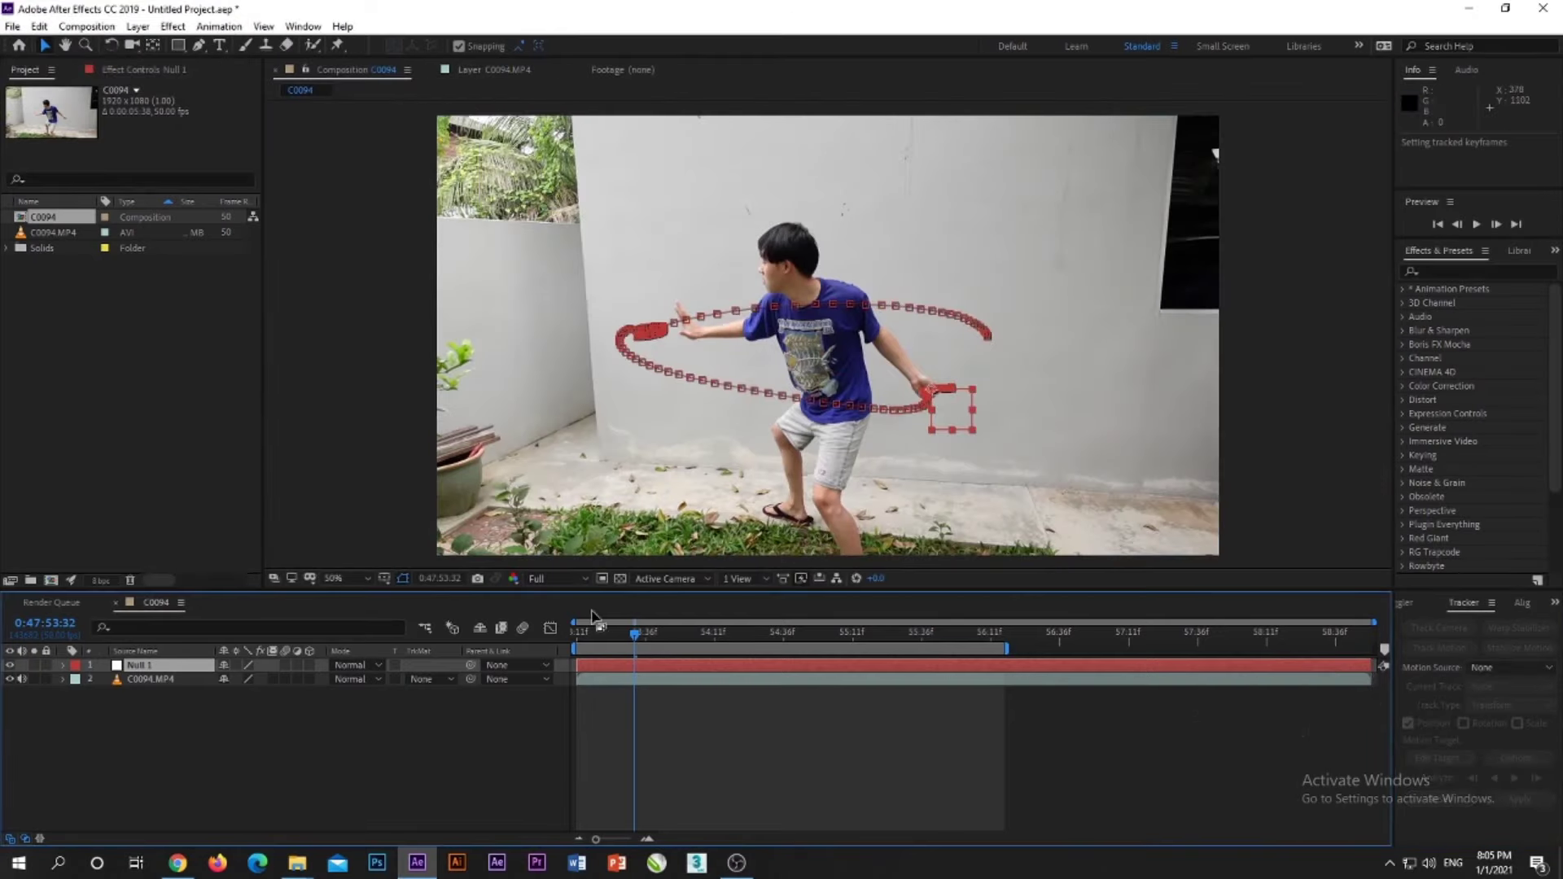
Create a black 1920 x 1080 px solid layer with the default settings
right_click(293, 713)
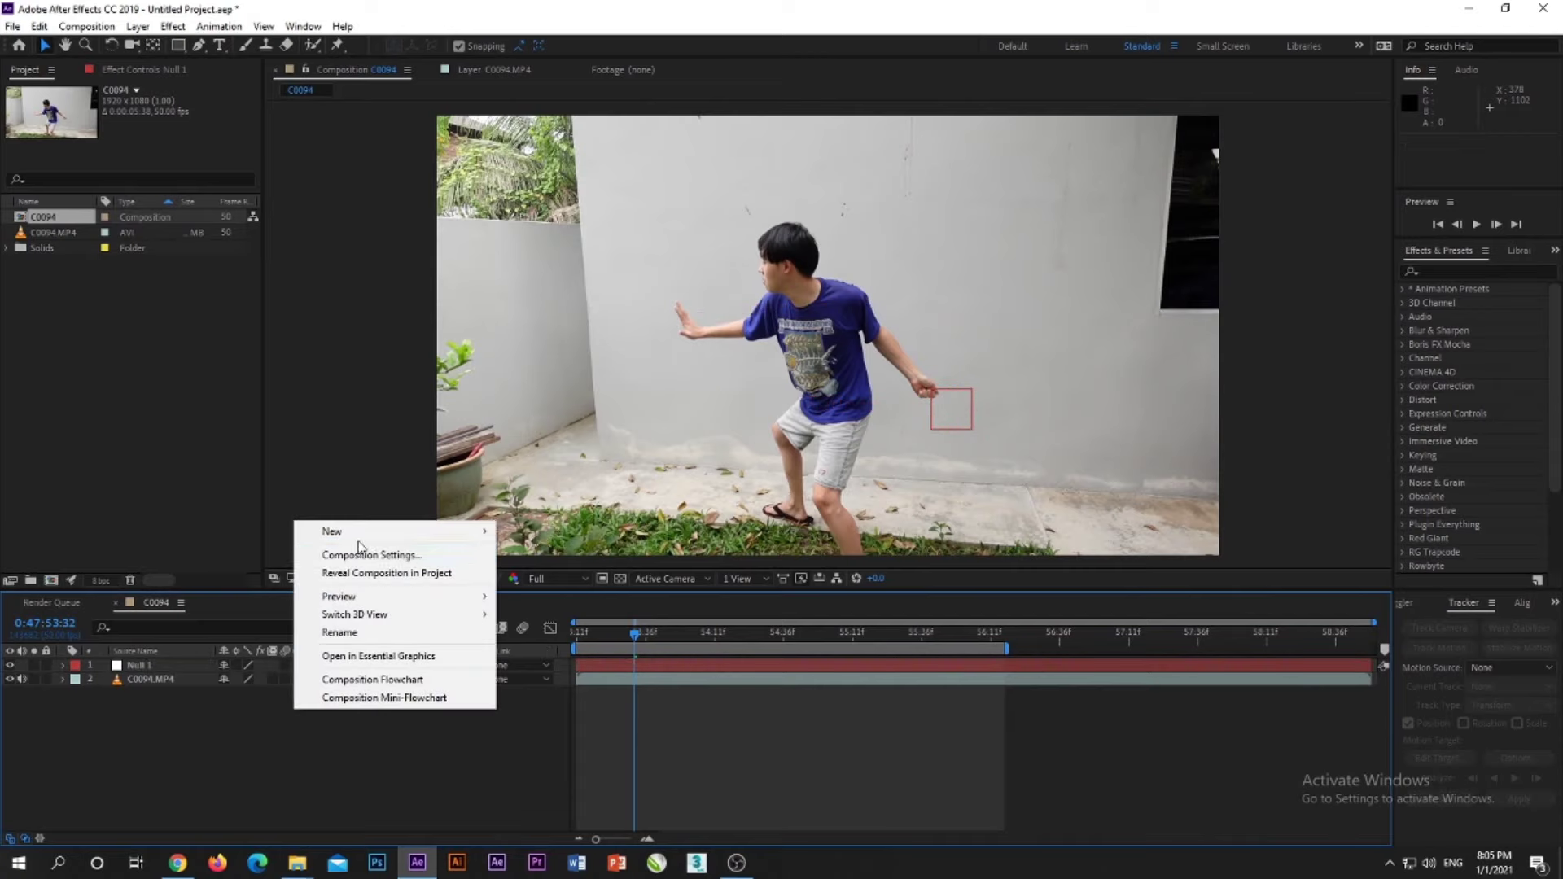
mouse_move(362, 533)
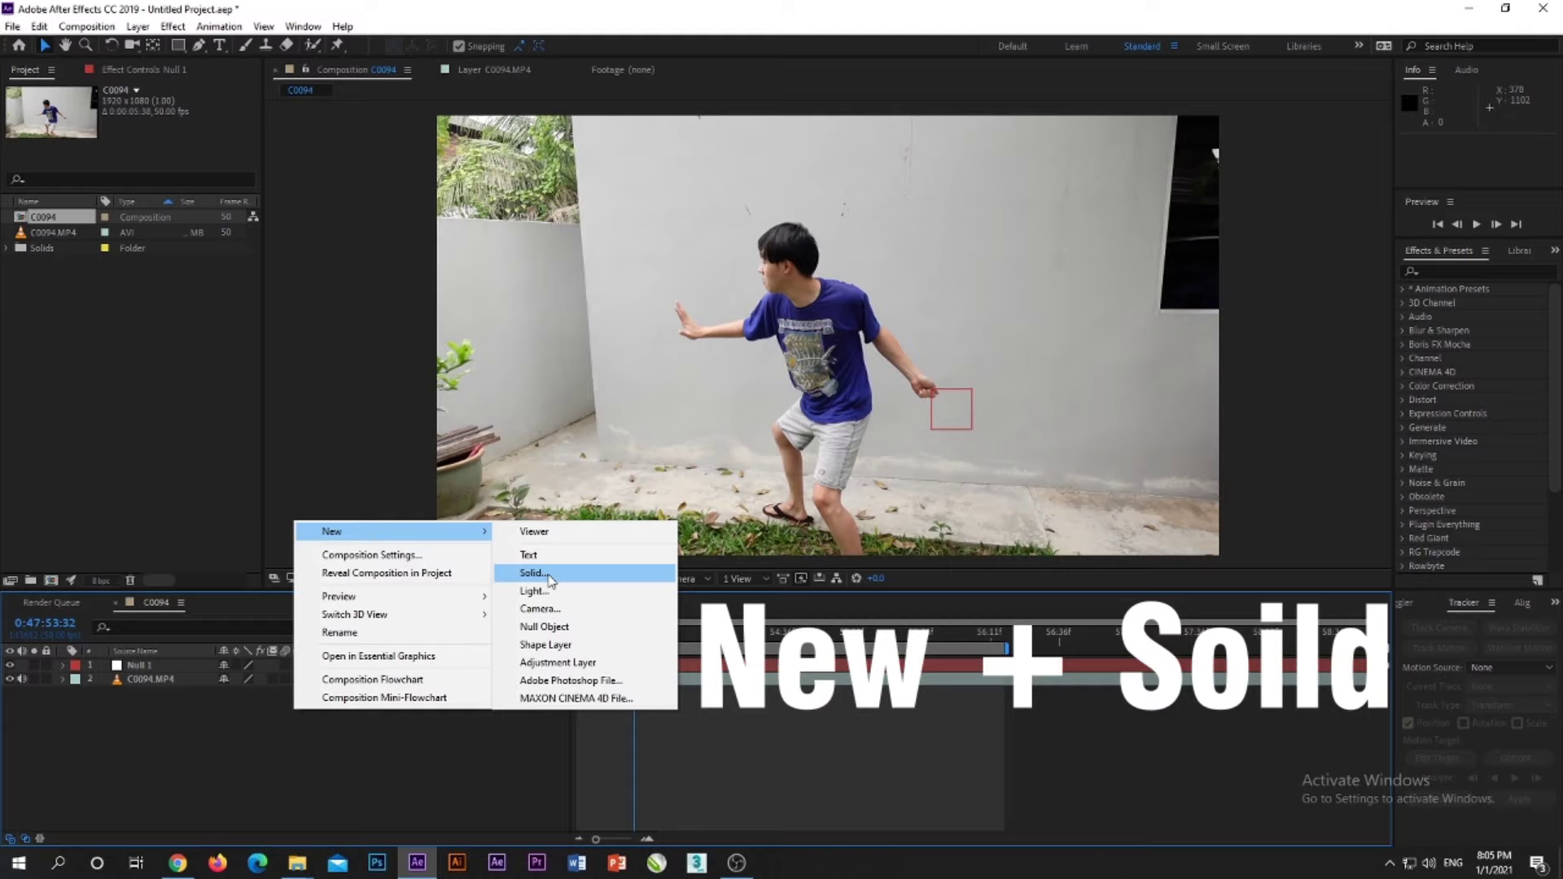
click(534, 573)
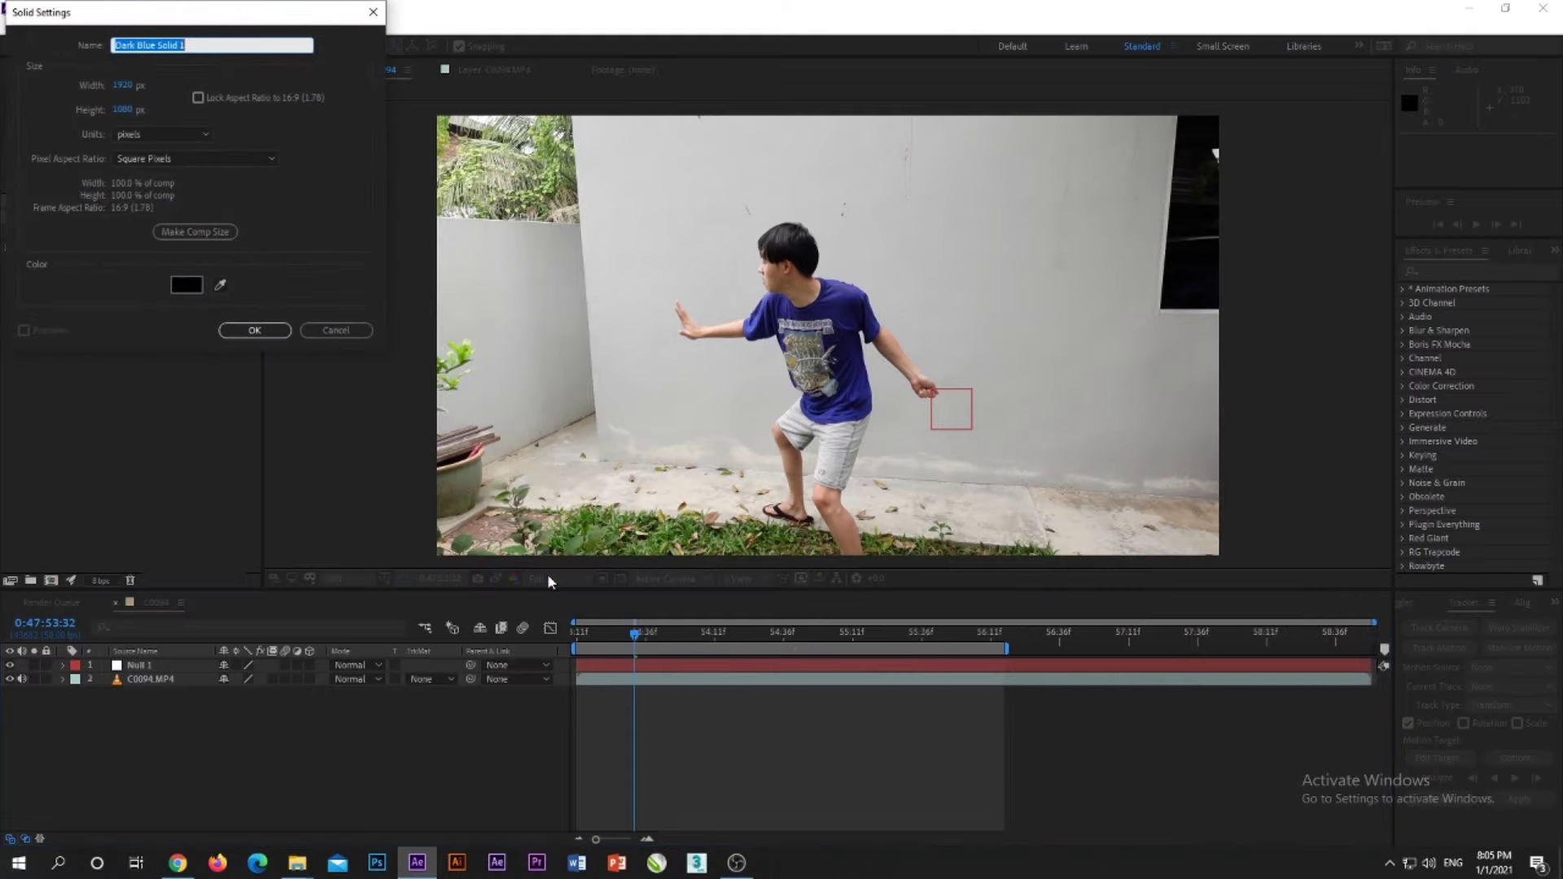
click(261, 332)
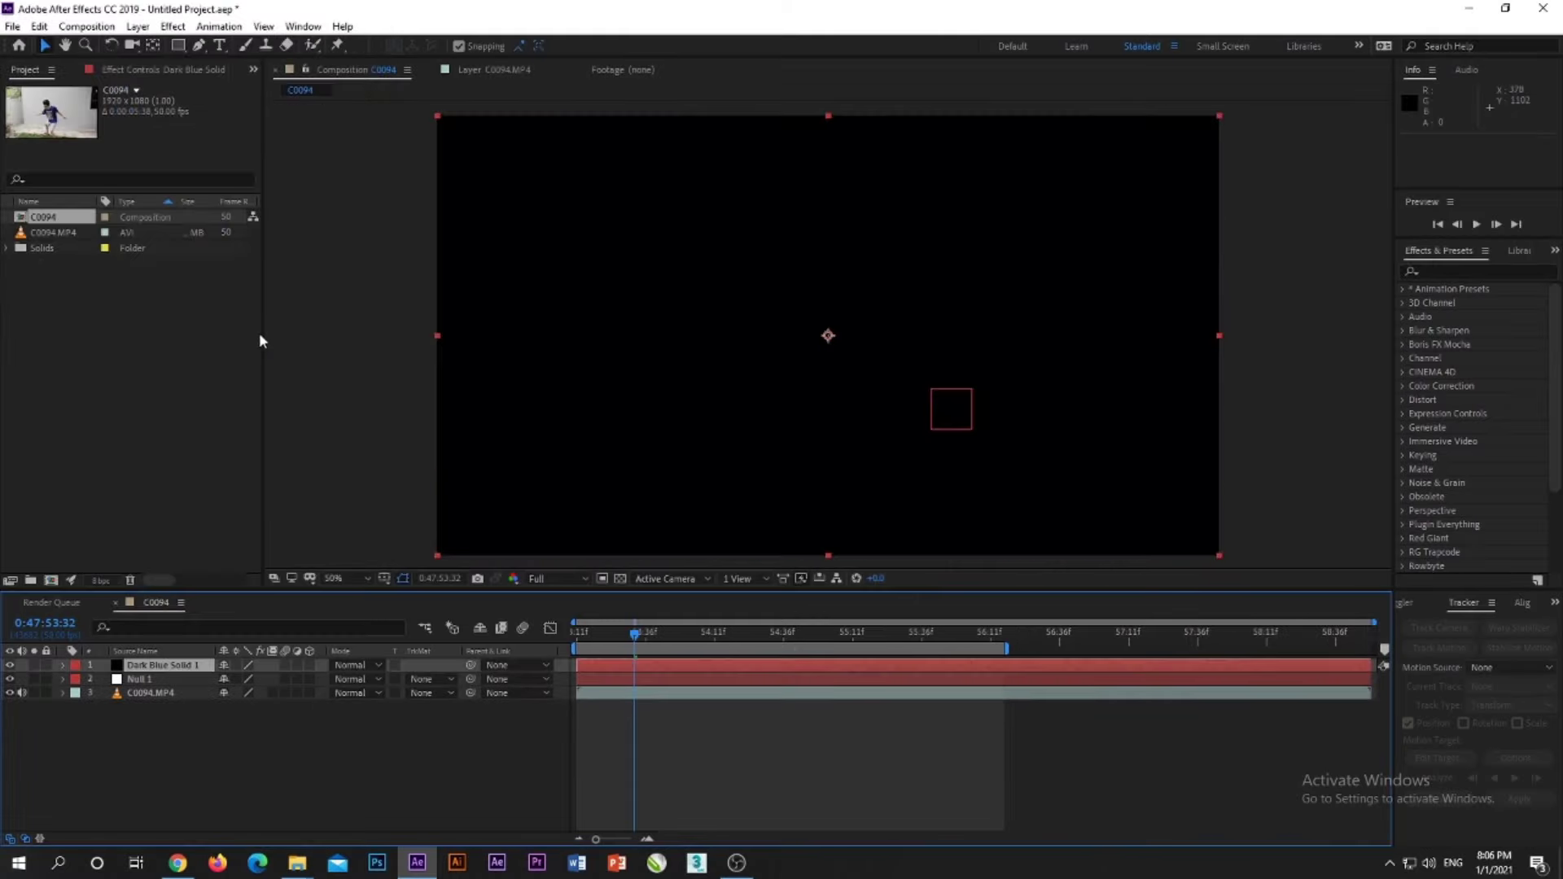
Rename the new solid layer as hammer
right_click(169, 668)
click(192, 653)
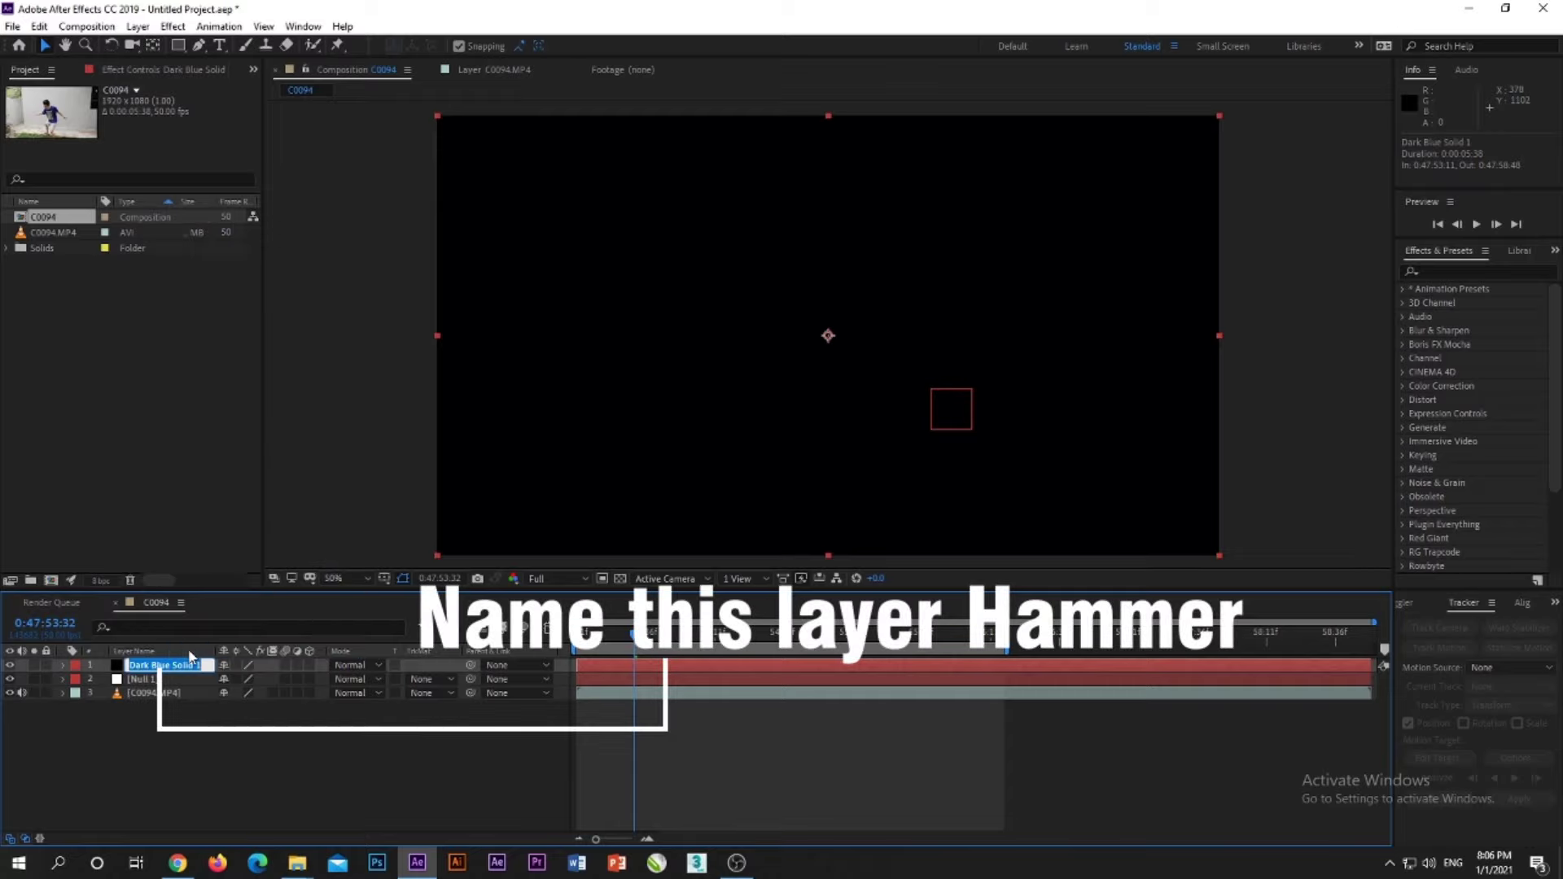
text(hamm)
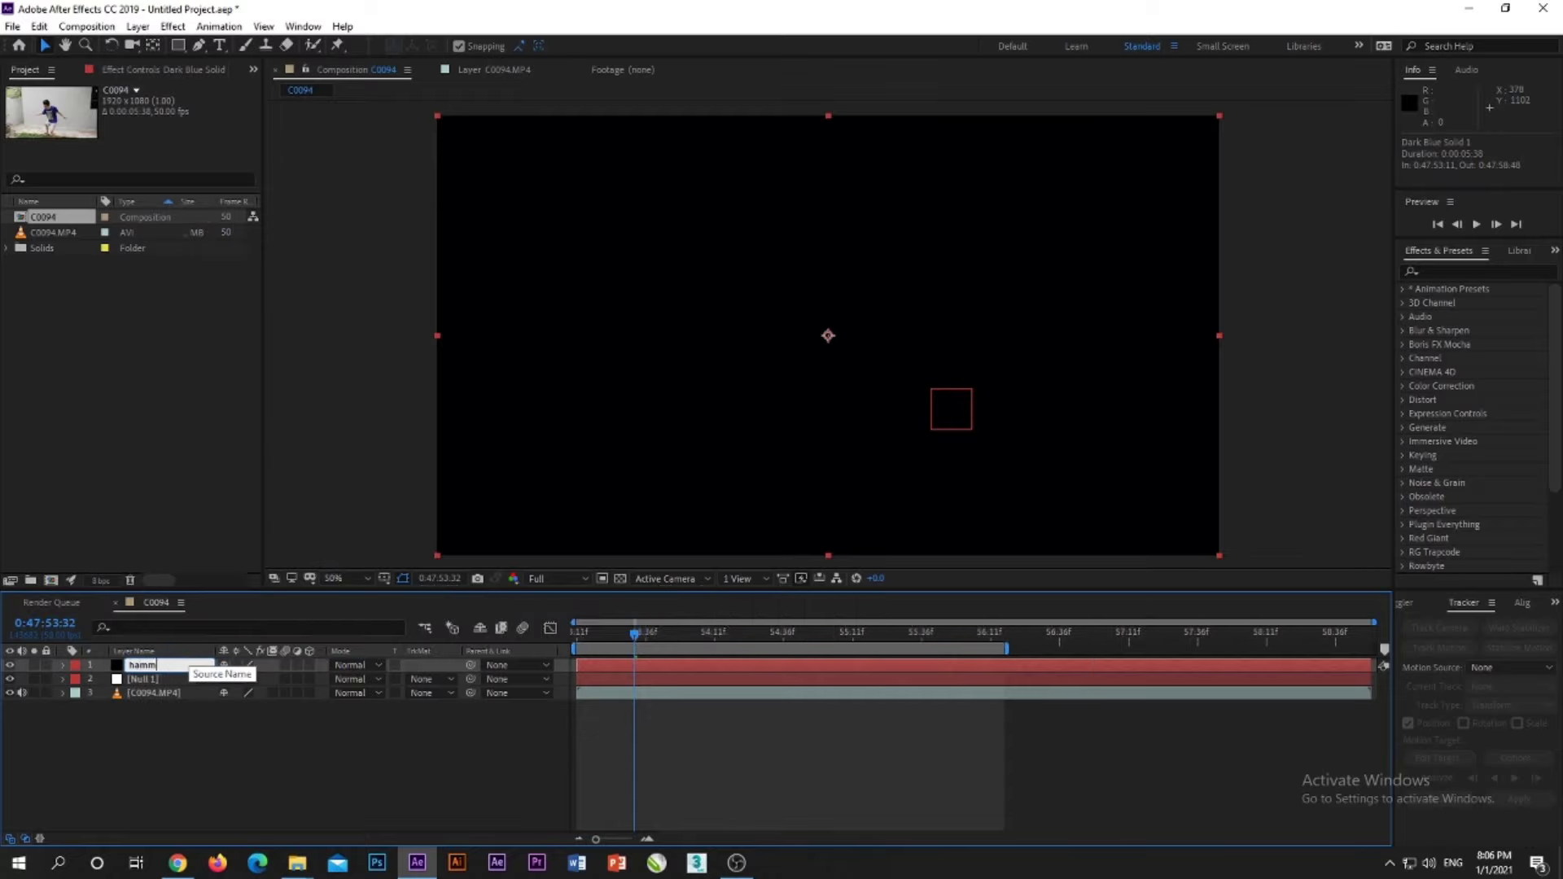
key(Return)
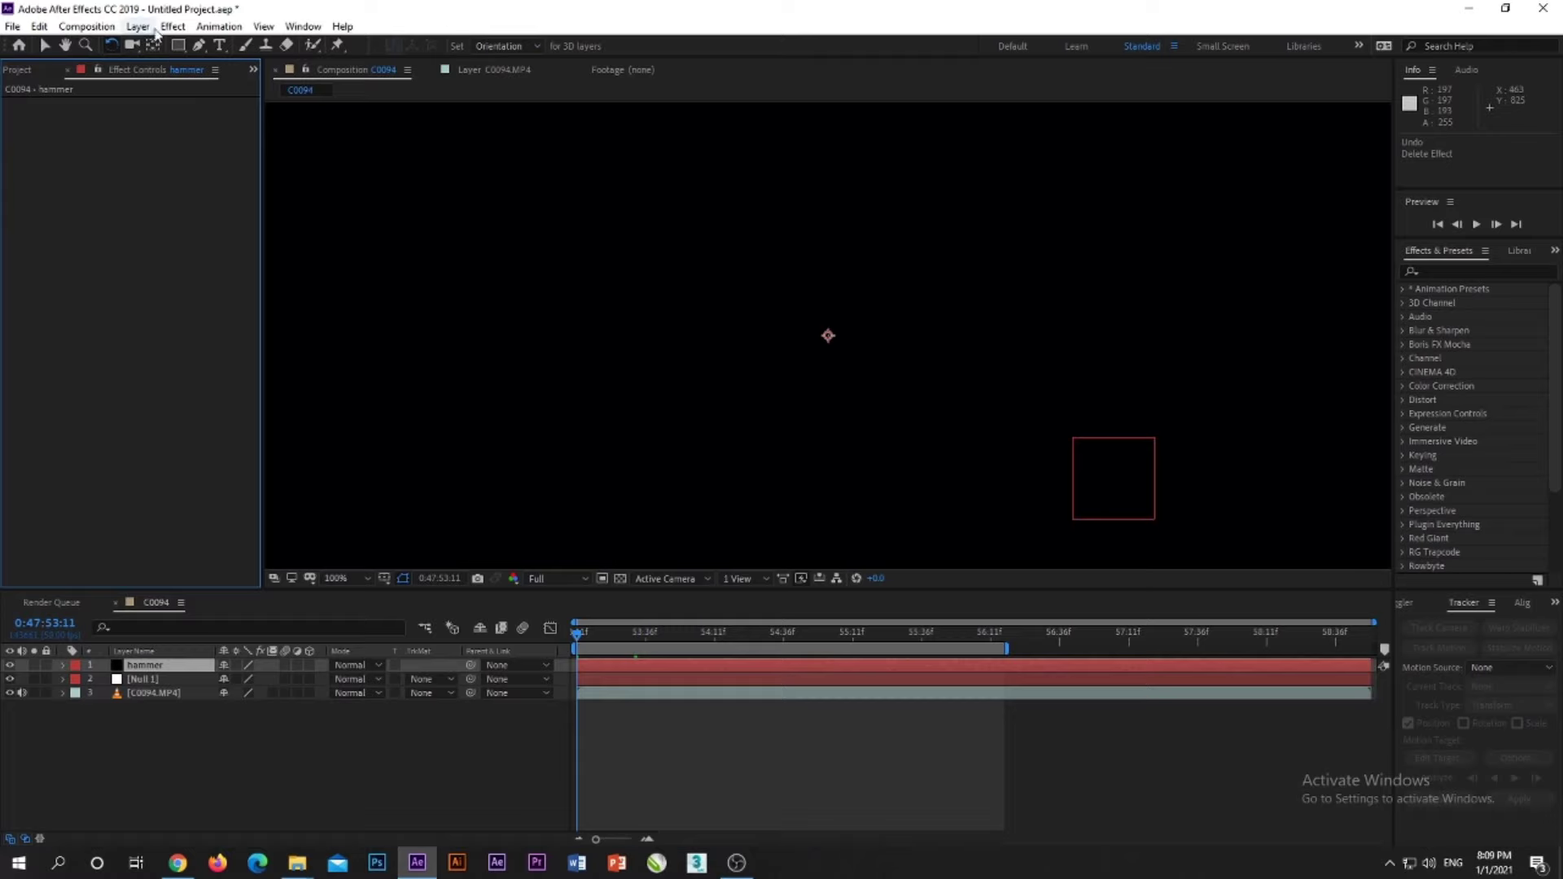
Apply the Video Copilot Element effect to the hammer layer
click(172, 26)
mouse_move(258, 570)
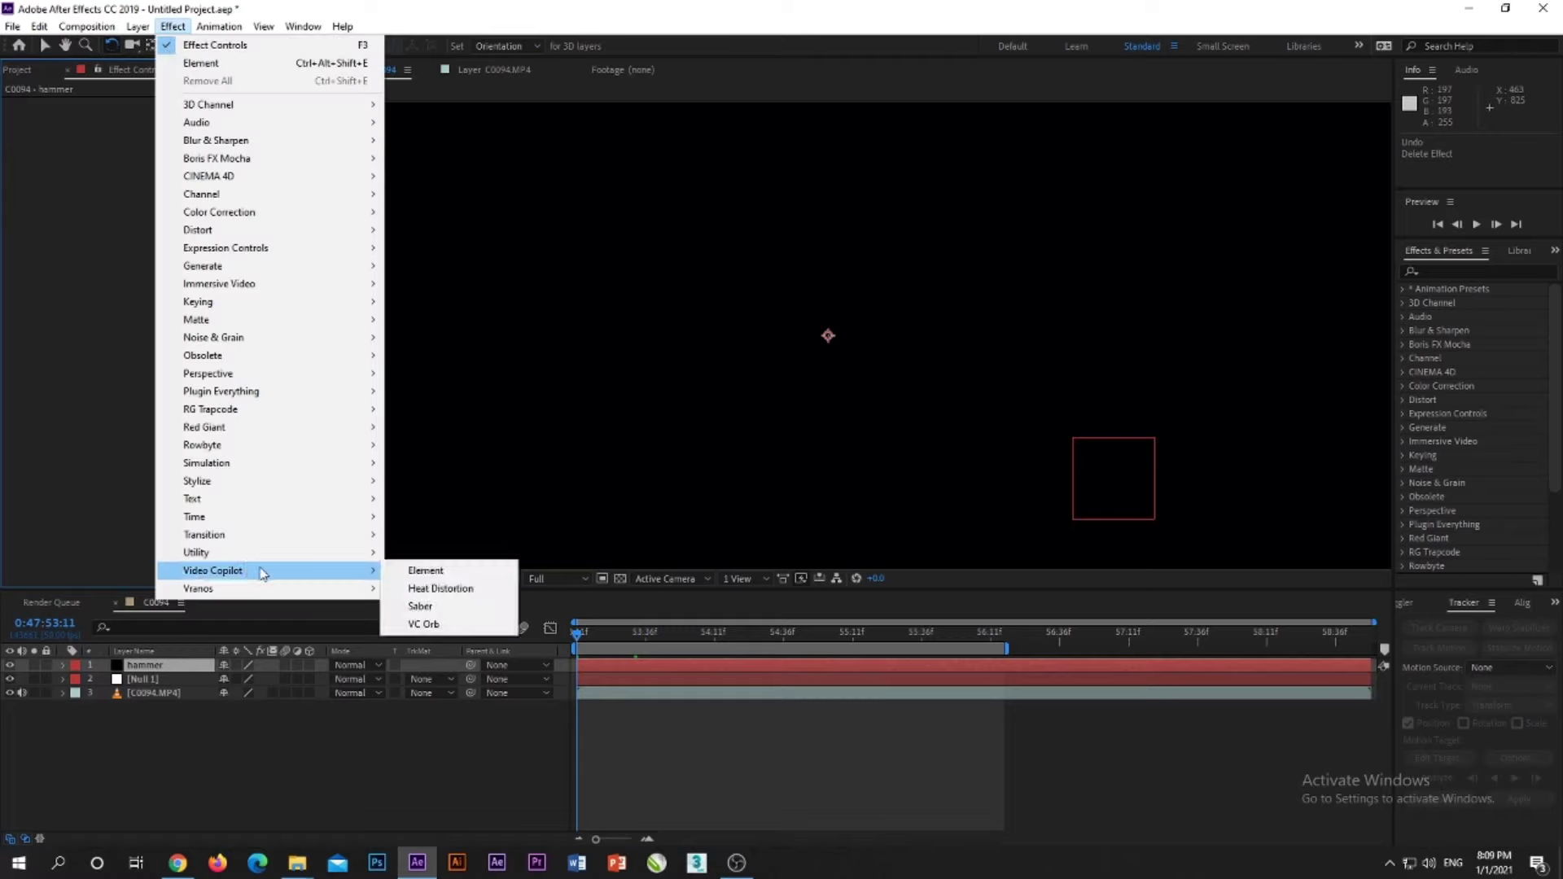
click(418, 575)
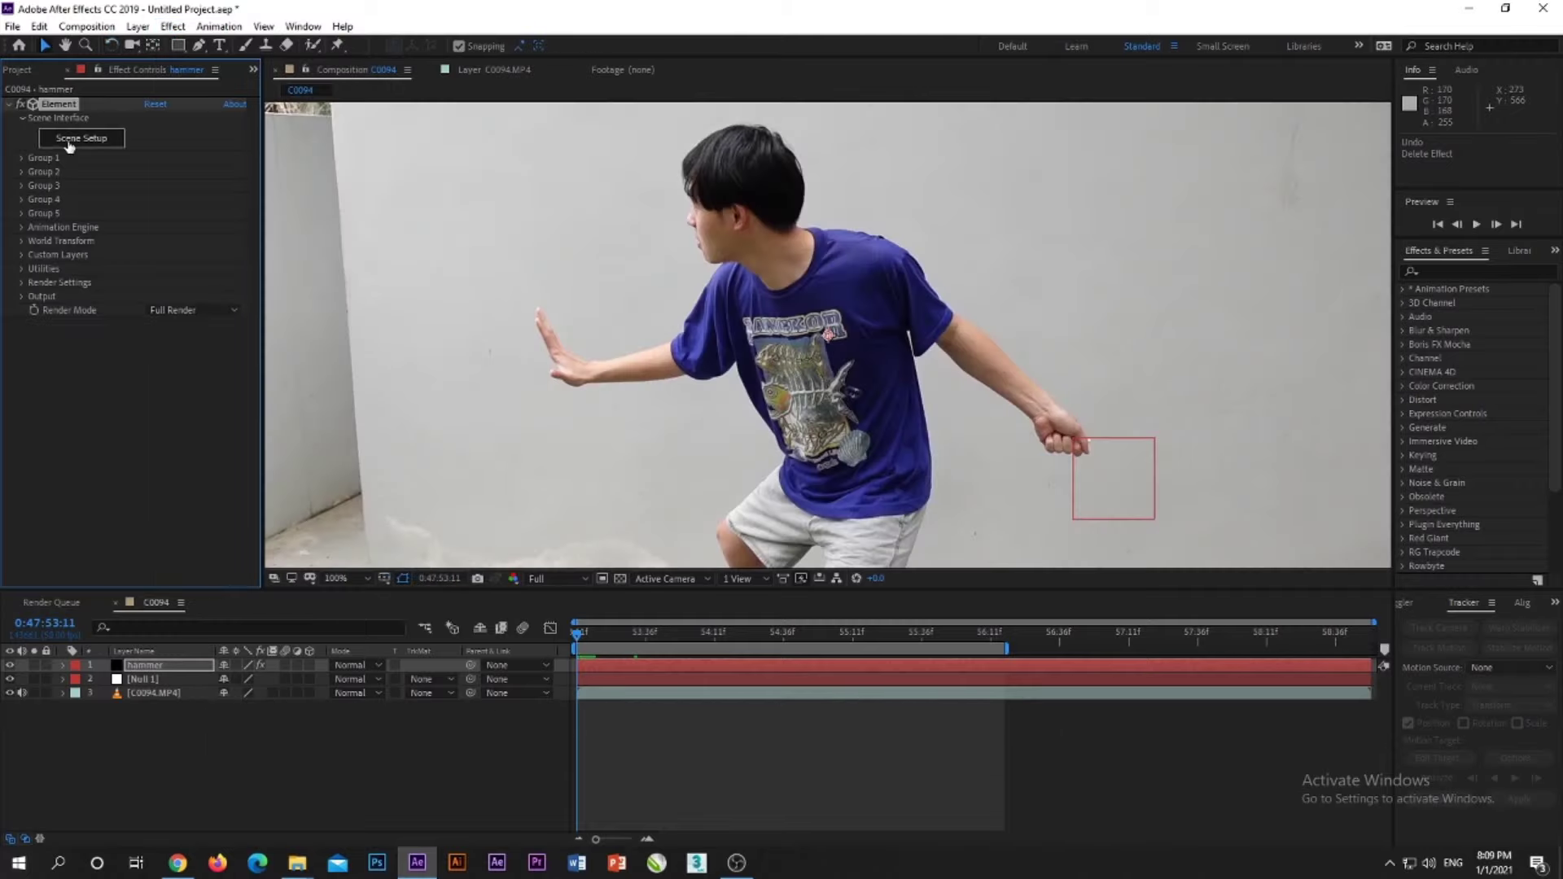
Import the model hammer thor.obj into the Element scene setup with the default import preferences
click(70, 140)
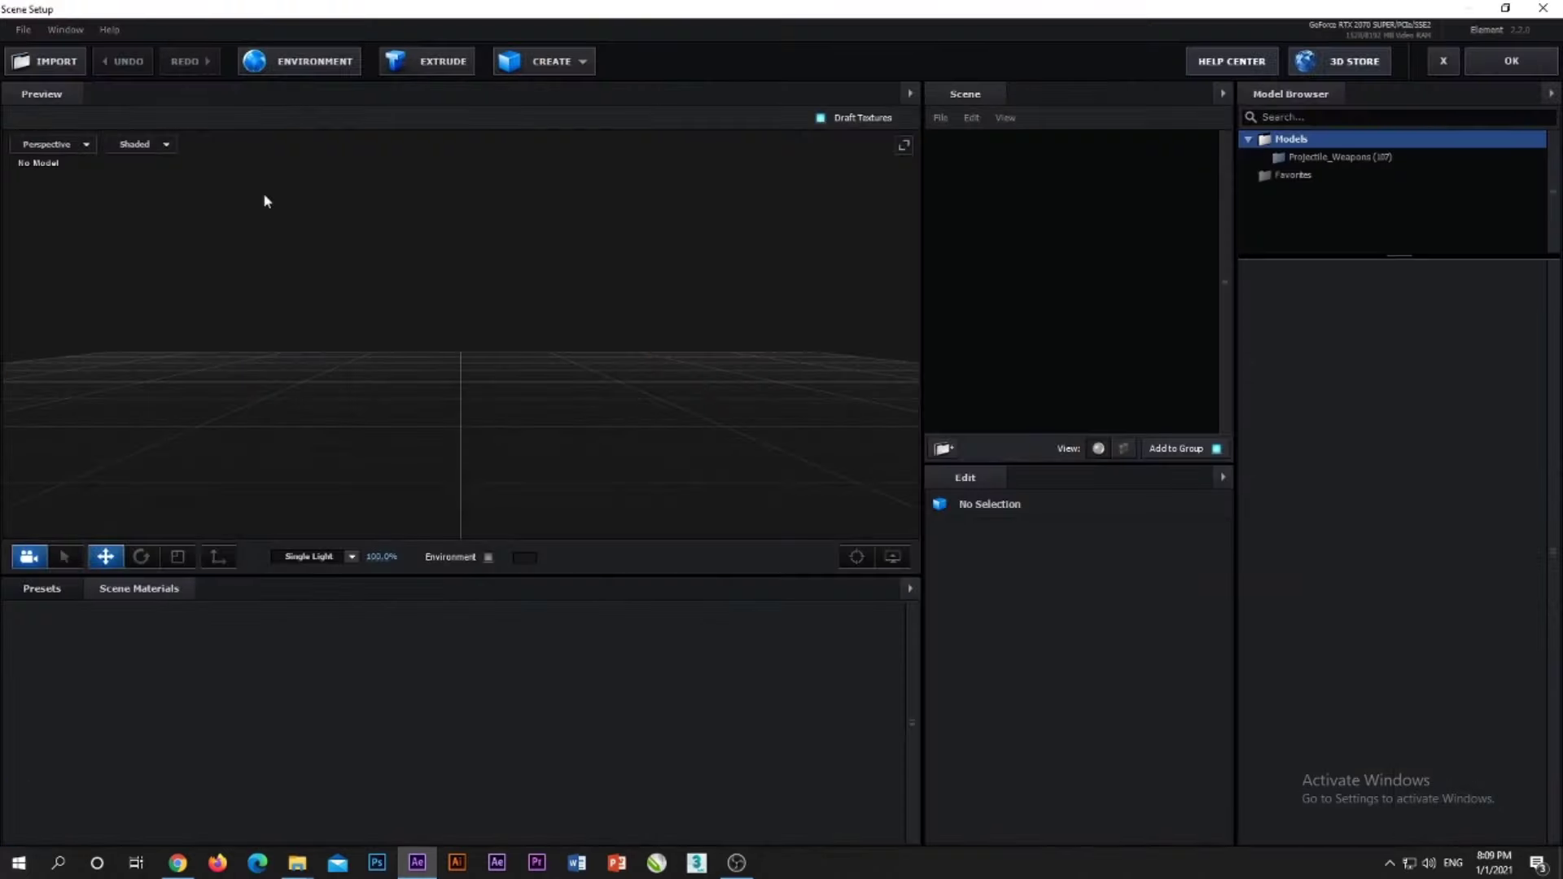
click(53, 71)
click(56, 123)
click(526, 315)
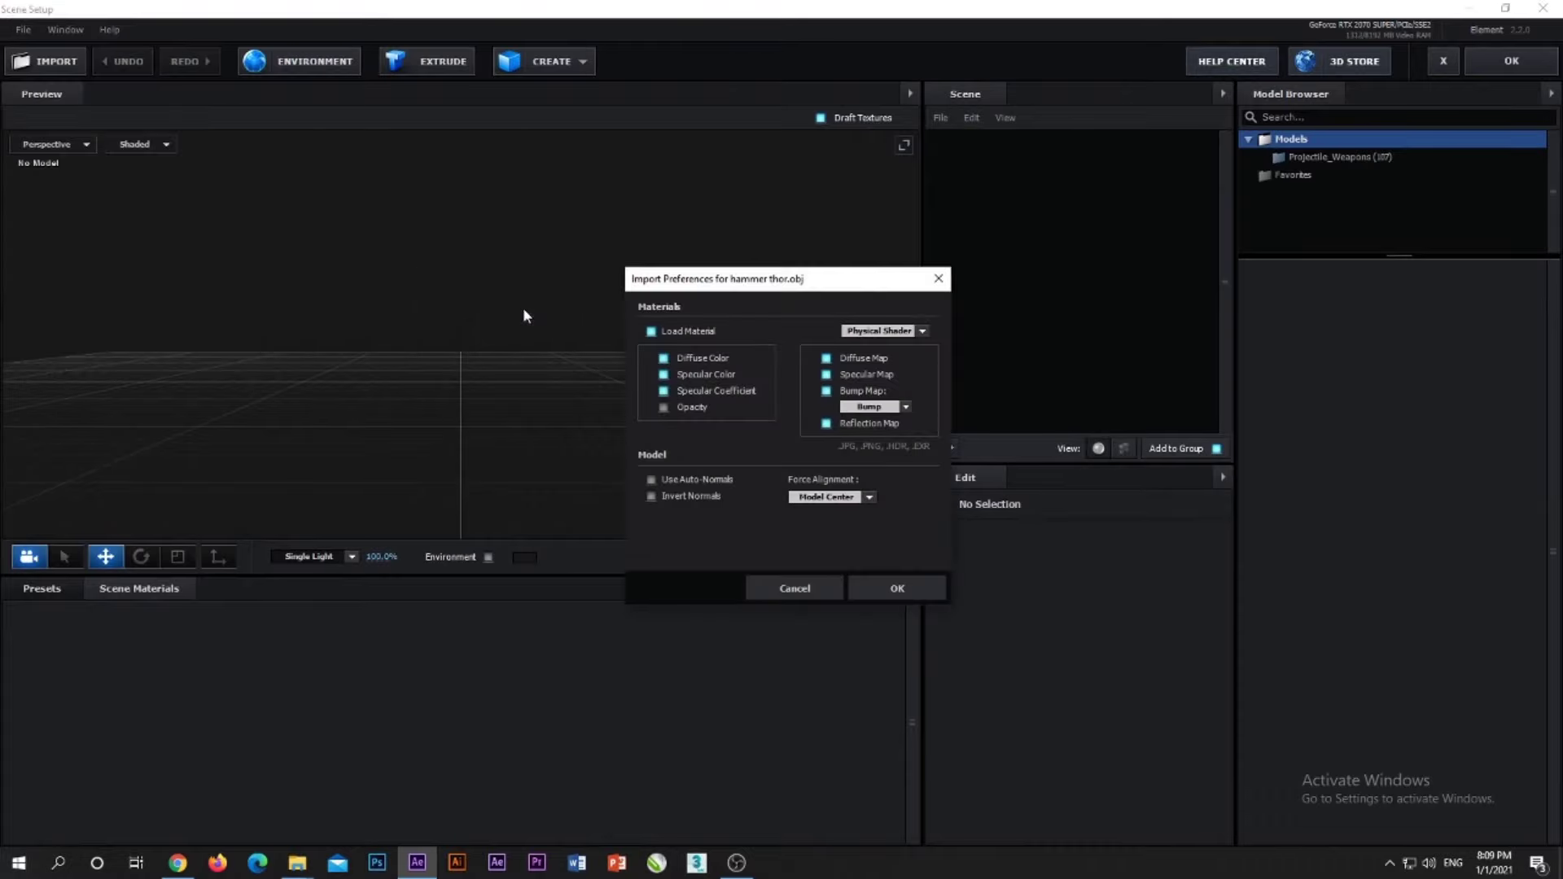
click(869, 586)
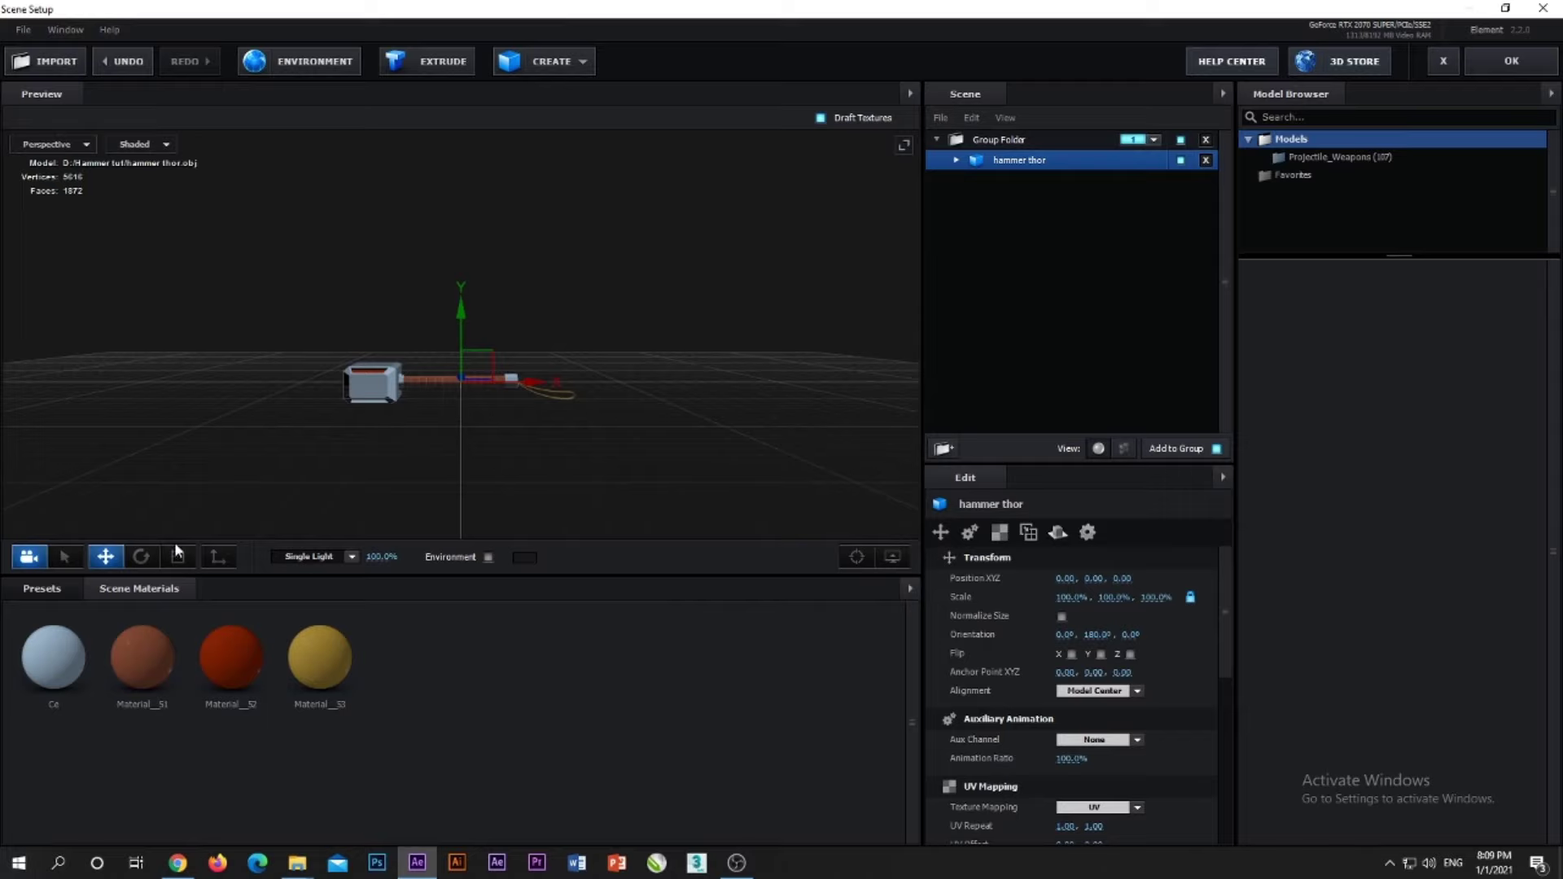
Rotate the hammer upright to an orientation of 180°, 0°, 270° and raise it to a Y position of 0.29
click(143, 557)
drag(481, 309, 606, 329)
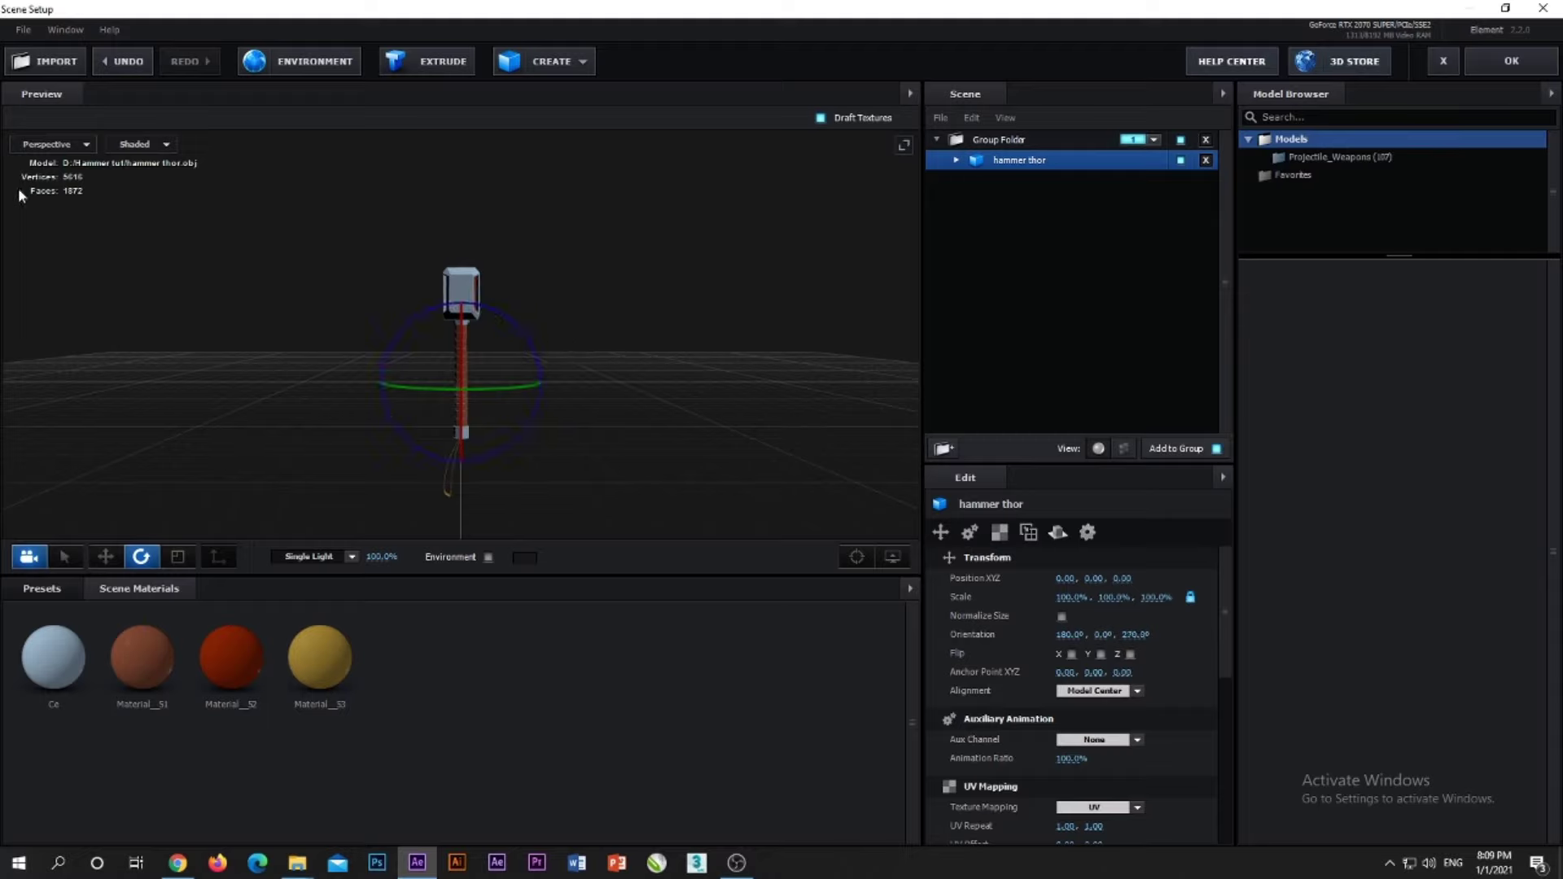
click(105, 556)
drag(461, 326, 564, 324)
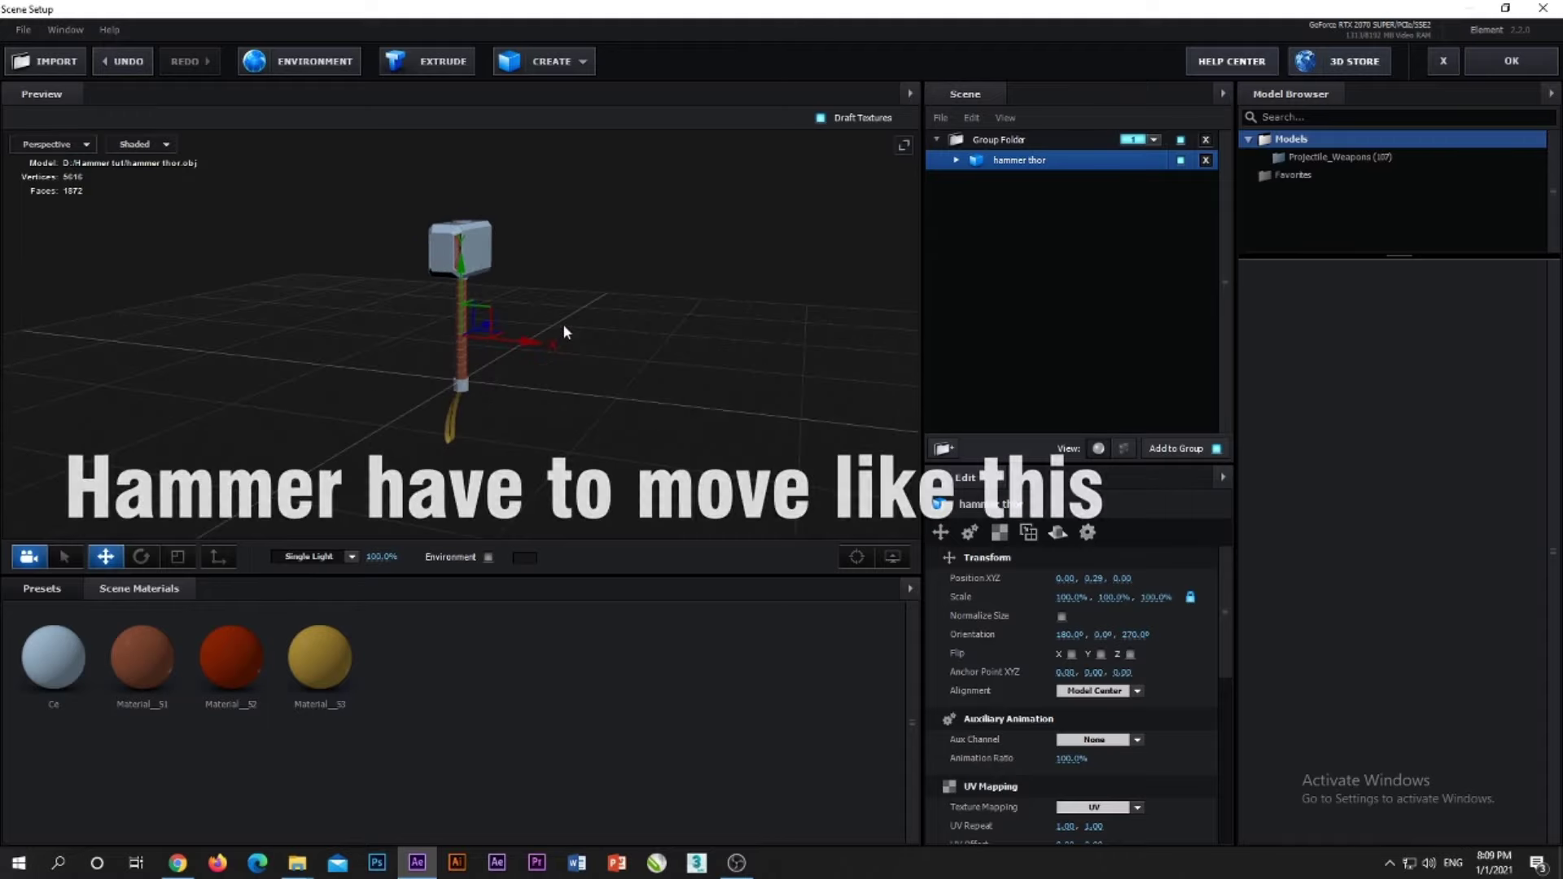
Hide the hammer's yellow strap material and accept the scene setup
click(956, 161)
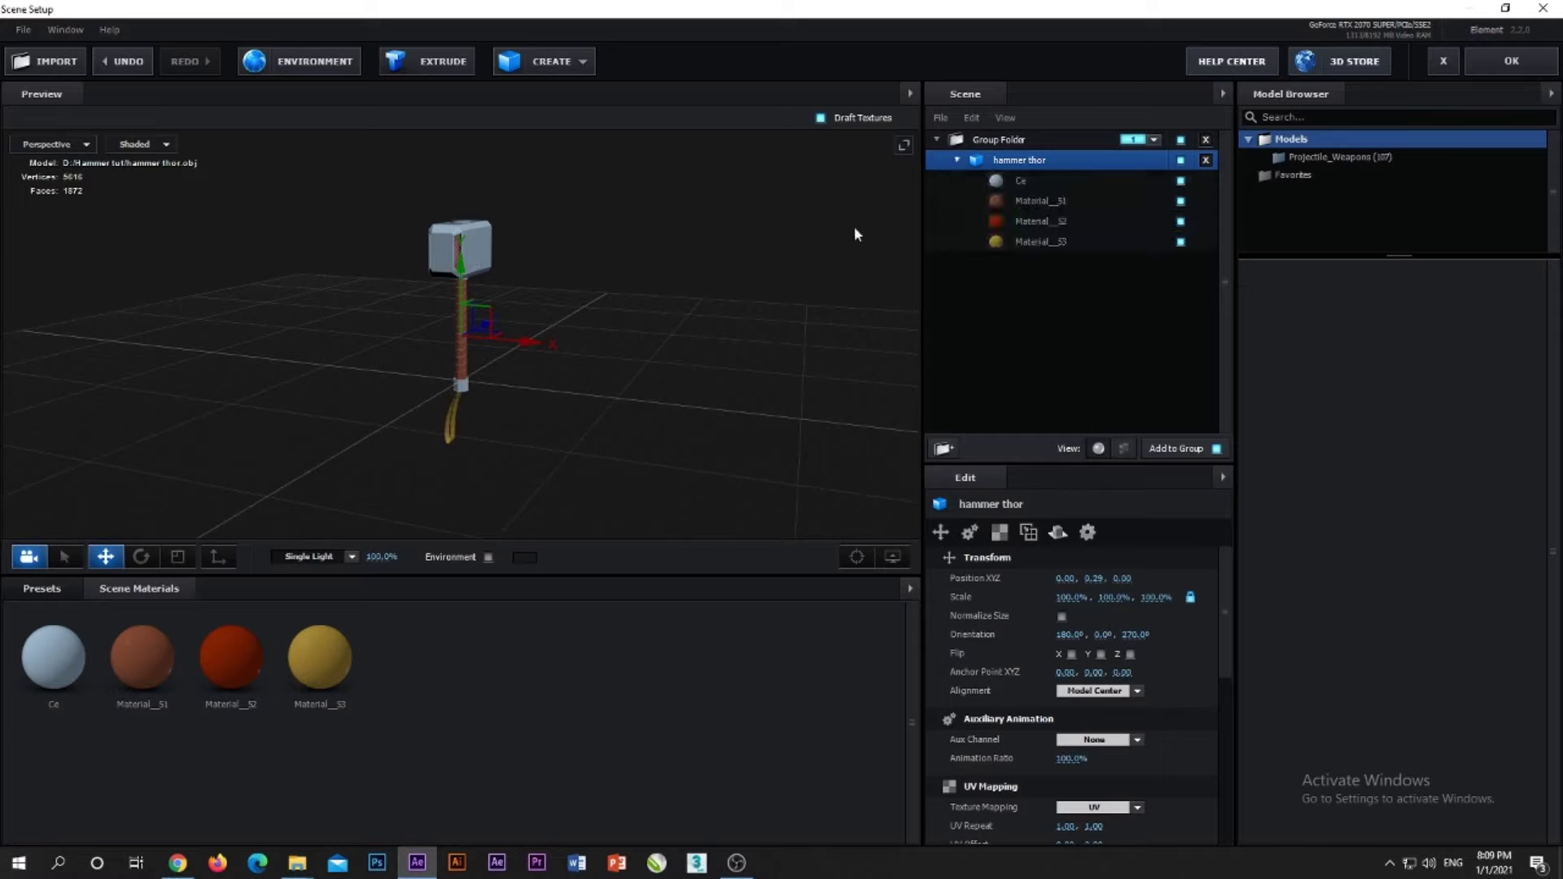
scroll(708, 338, up, 2)
scroll(492, 430, up, 2)
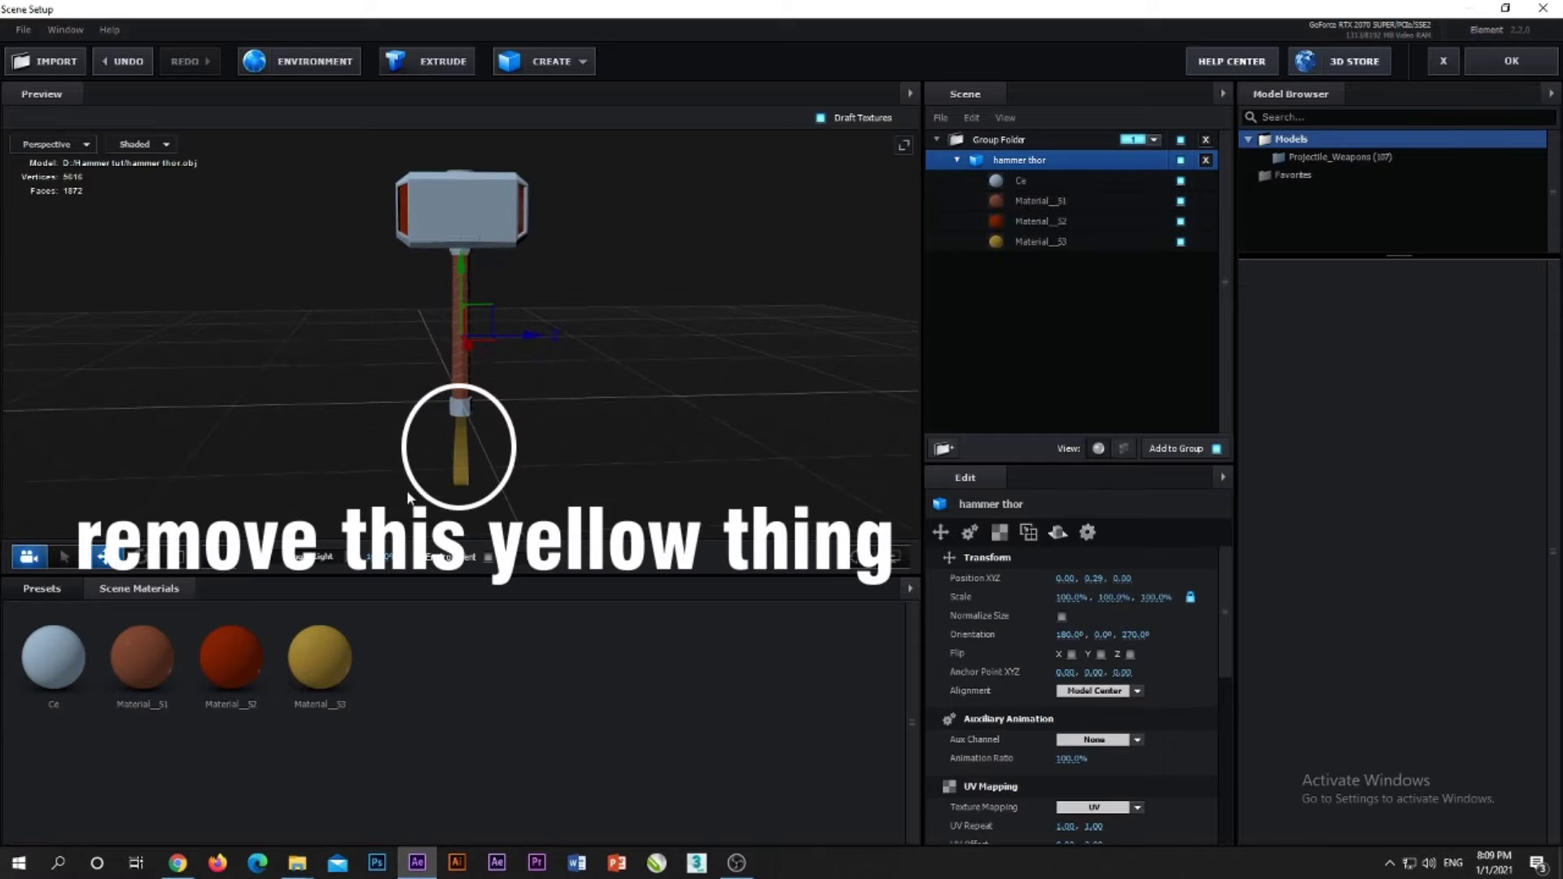
click(1181, 242)
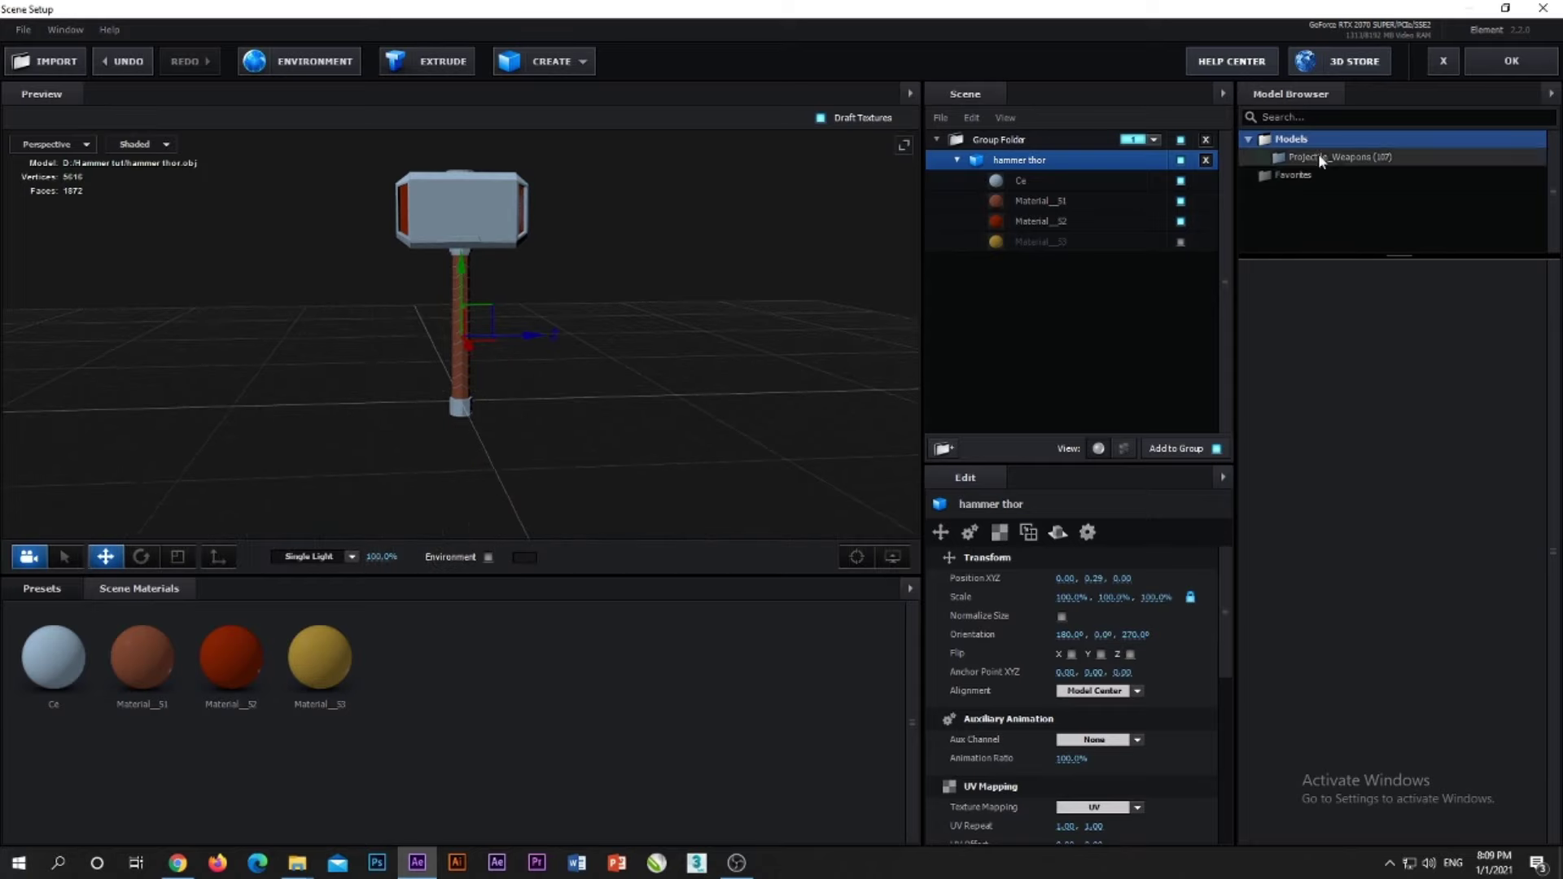
click(1496, 67)
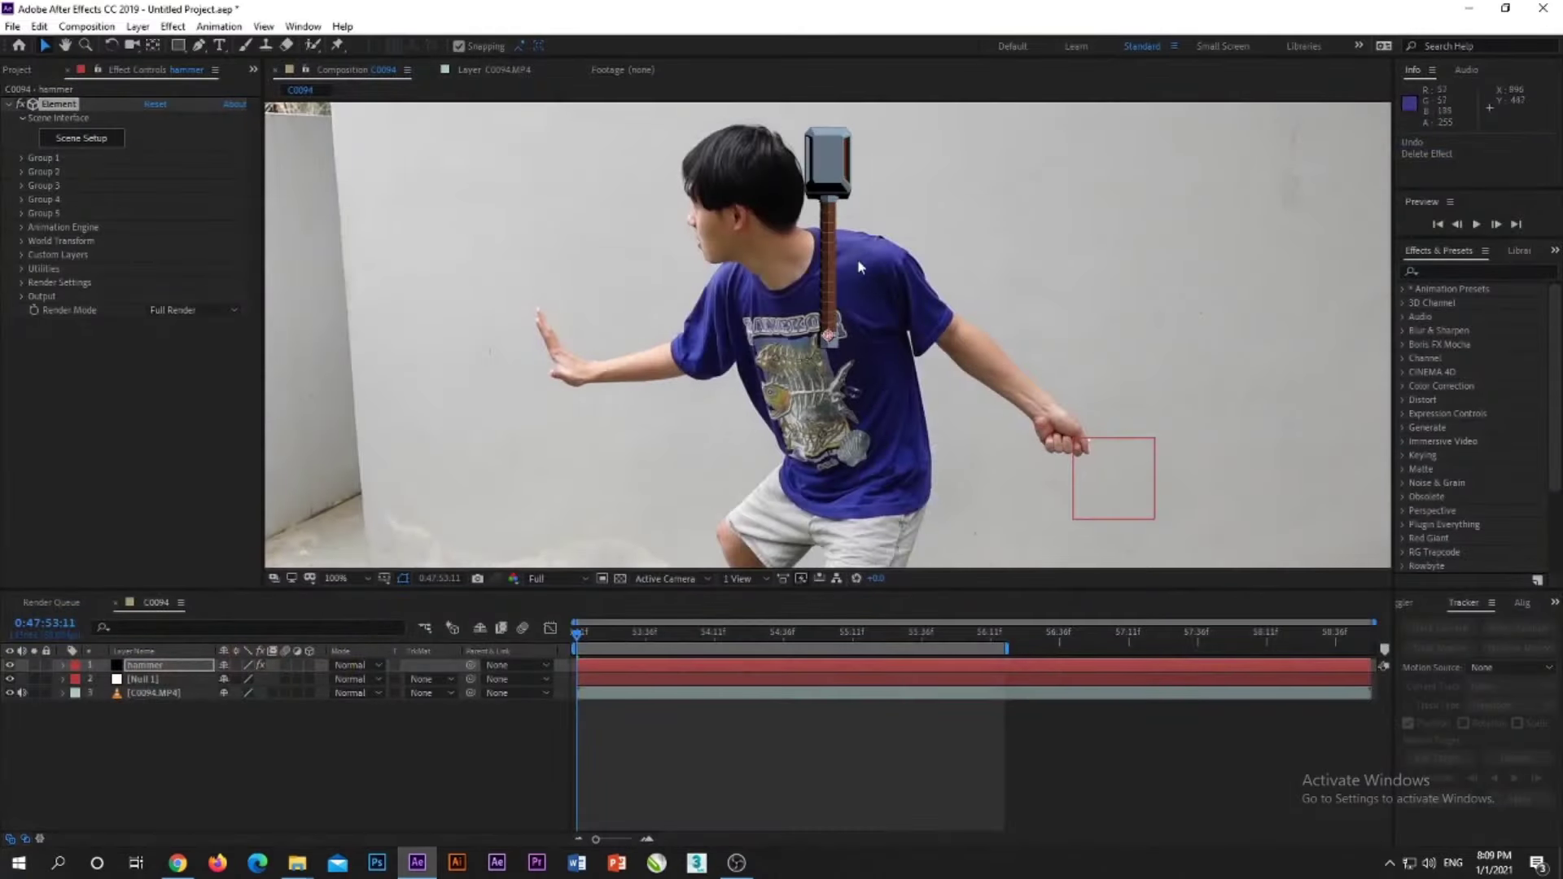
Create a group null for Group 1 of the Element effect
click(22, 158)
click(49, 255)
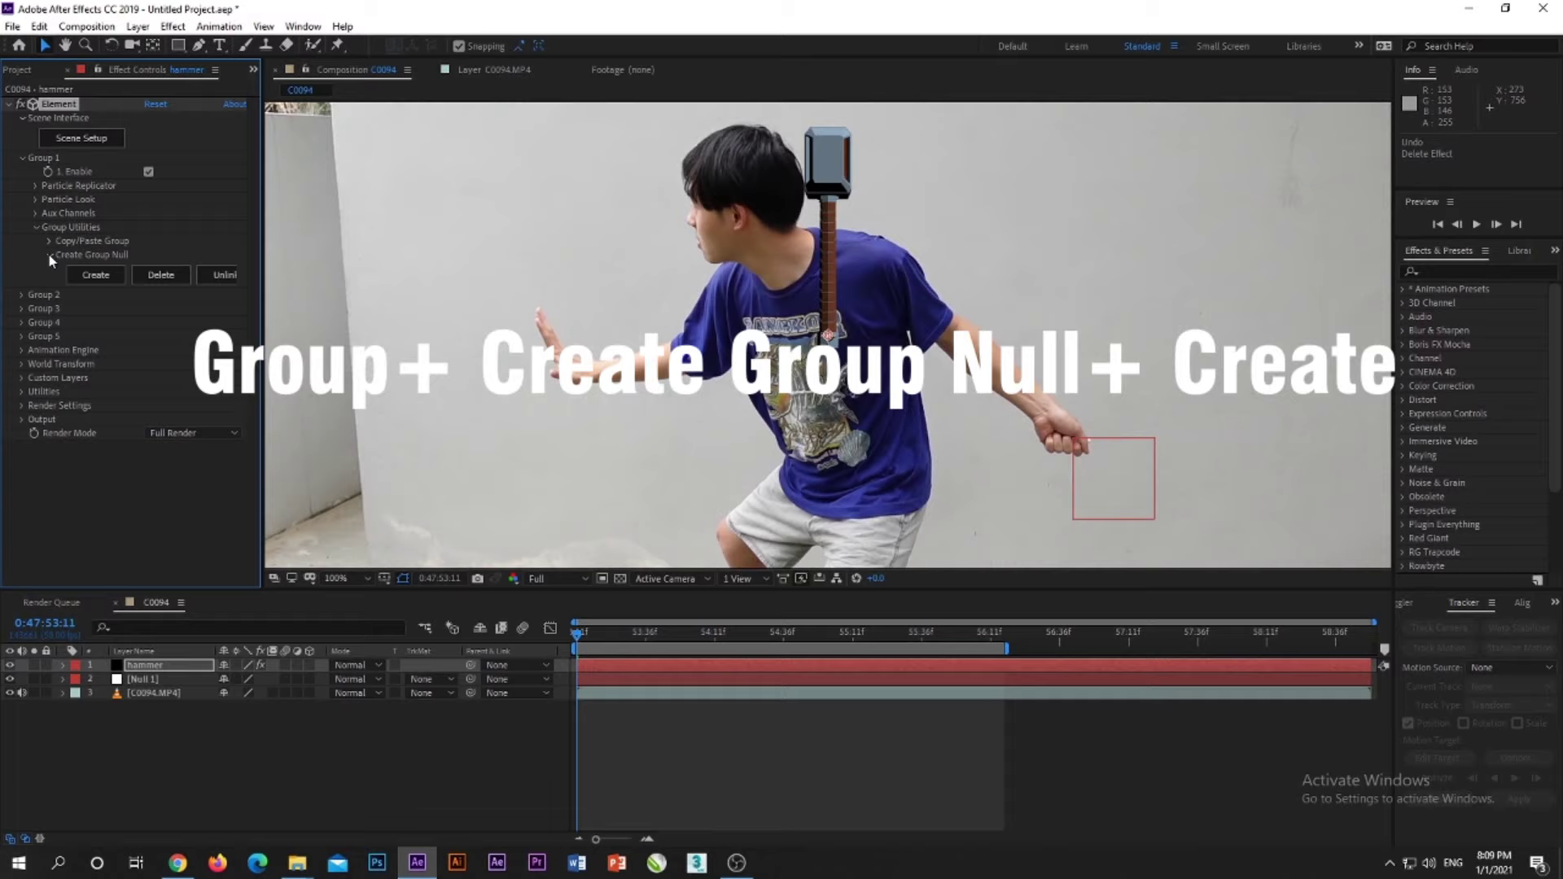
click(83, 277)
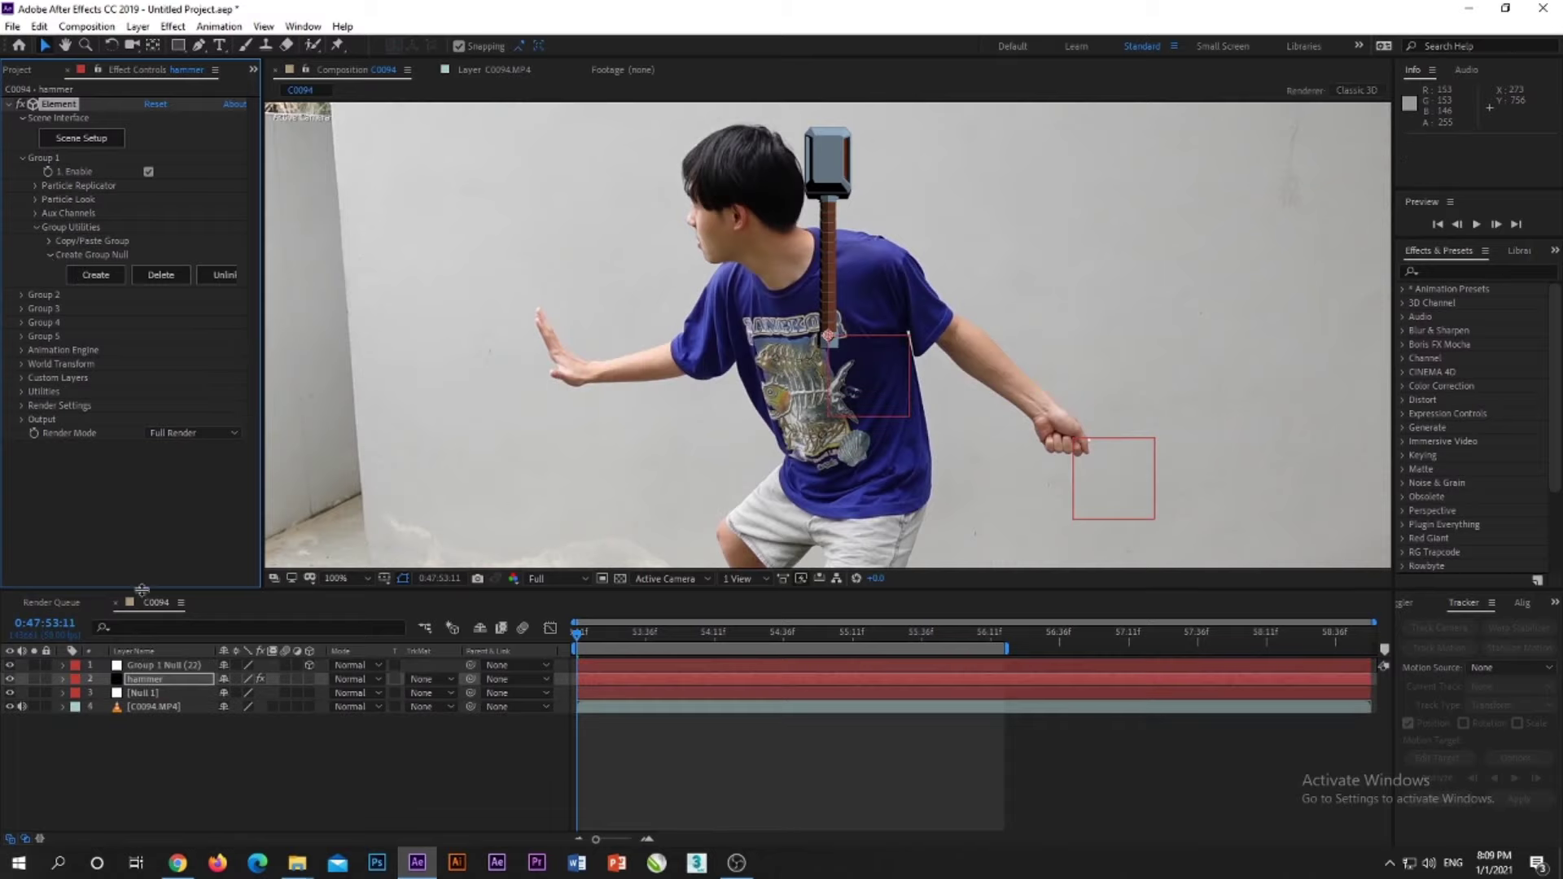
Move the Group 1 null to the man's fist at position 1256, 658, 0 so the handle sits in his hand
click(163, 666)
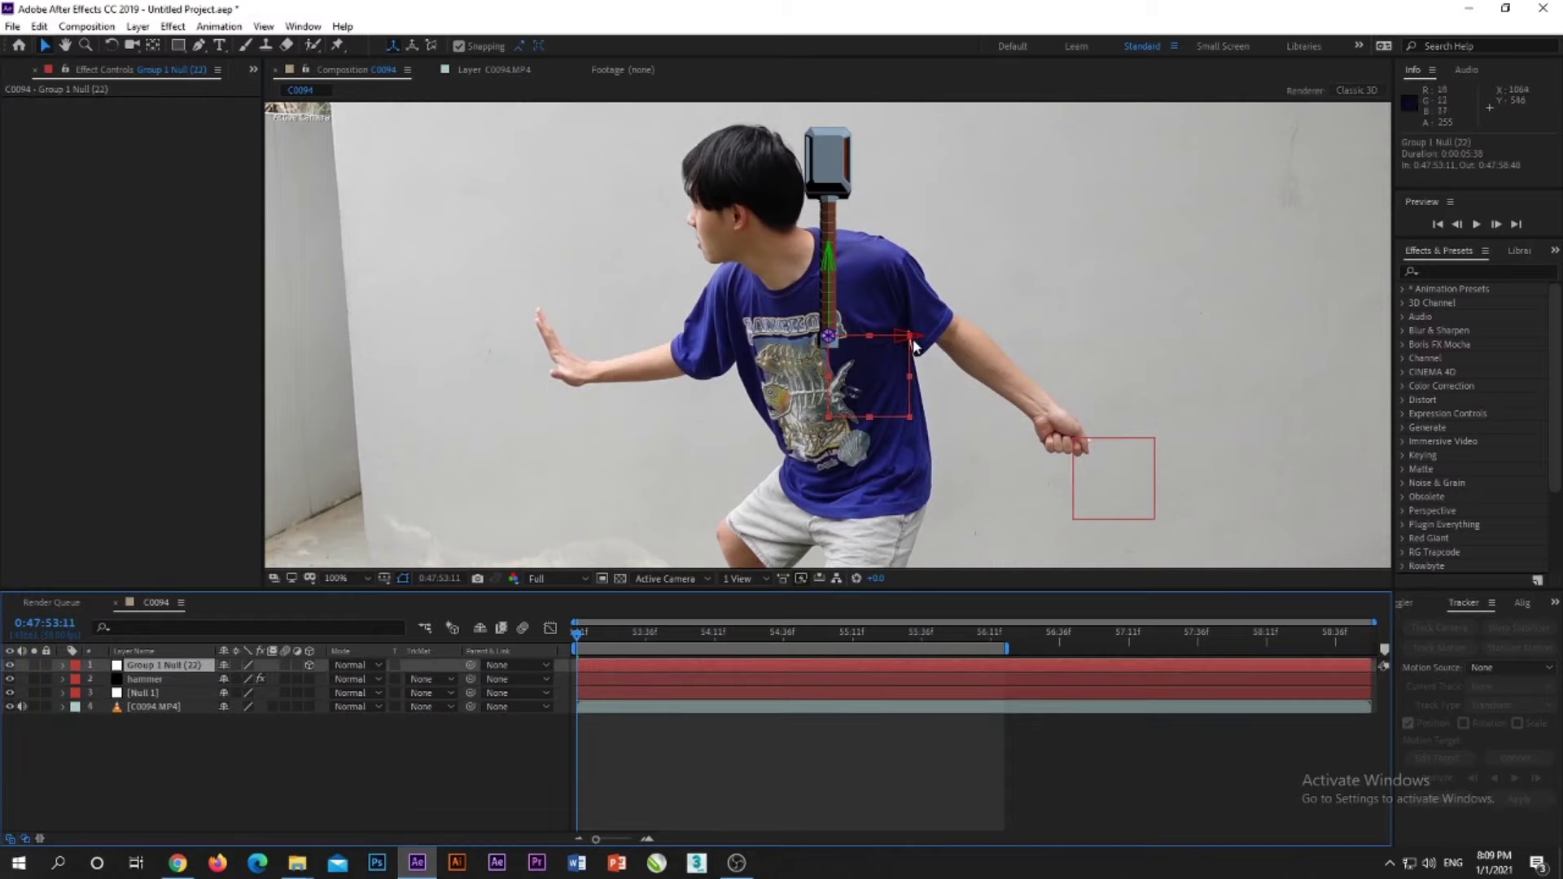
drag(910, 340, 1152, 379)
drag(1073, 275, 1073, 371)
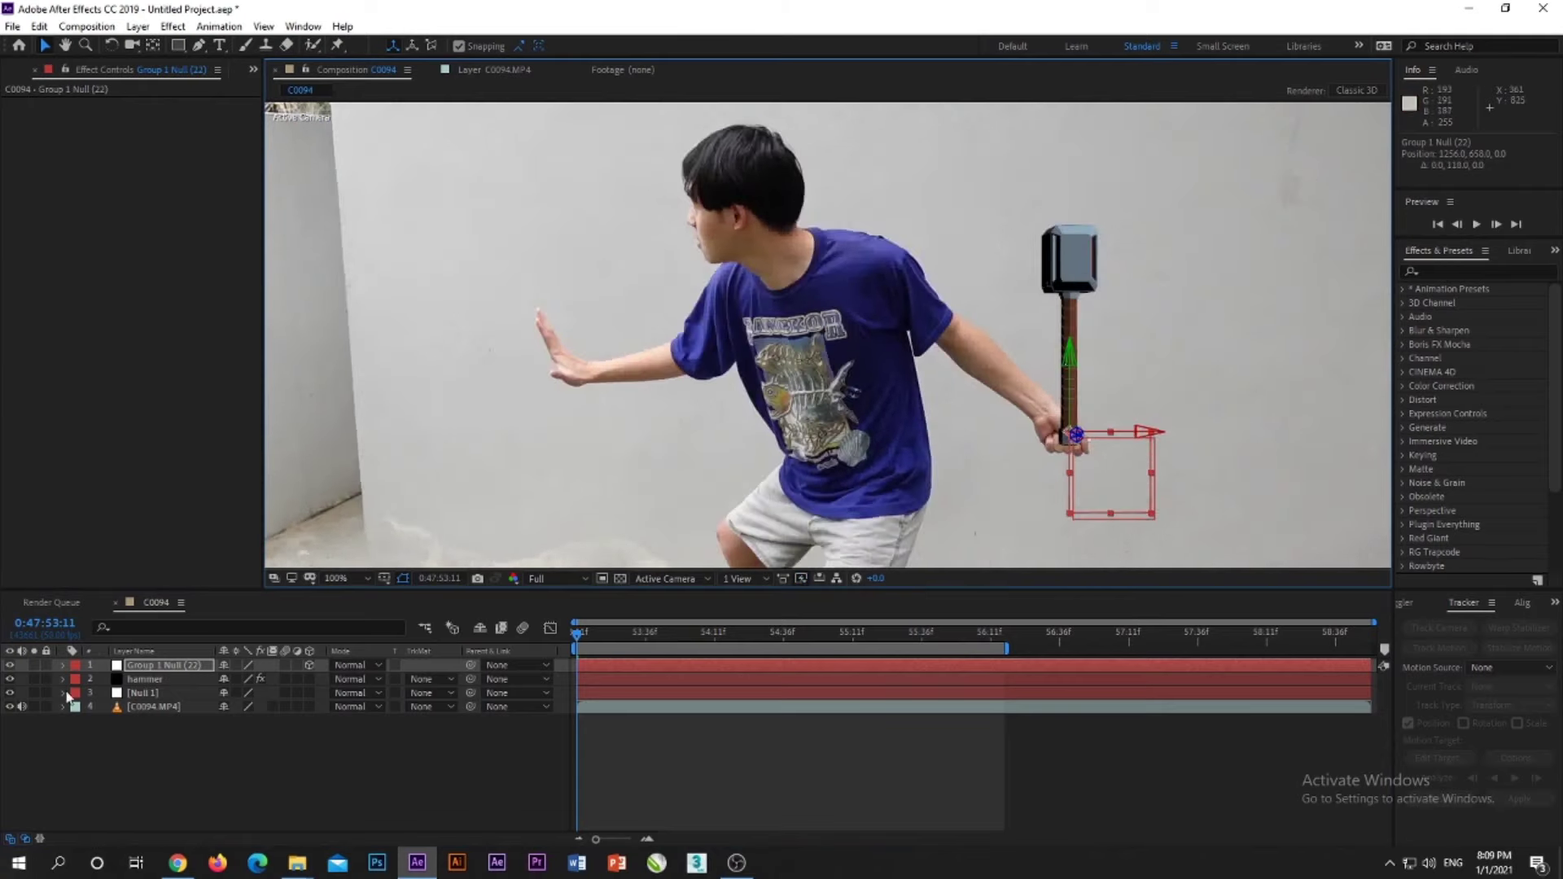
Enable keyframing of Orientation and X, Y and Z Rotation for the Group 1 null at 0:47:53:11
click(63, 665)
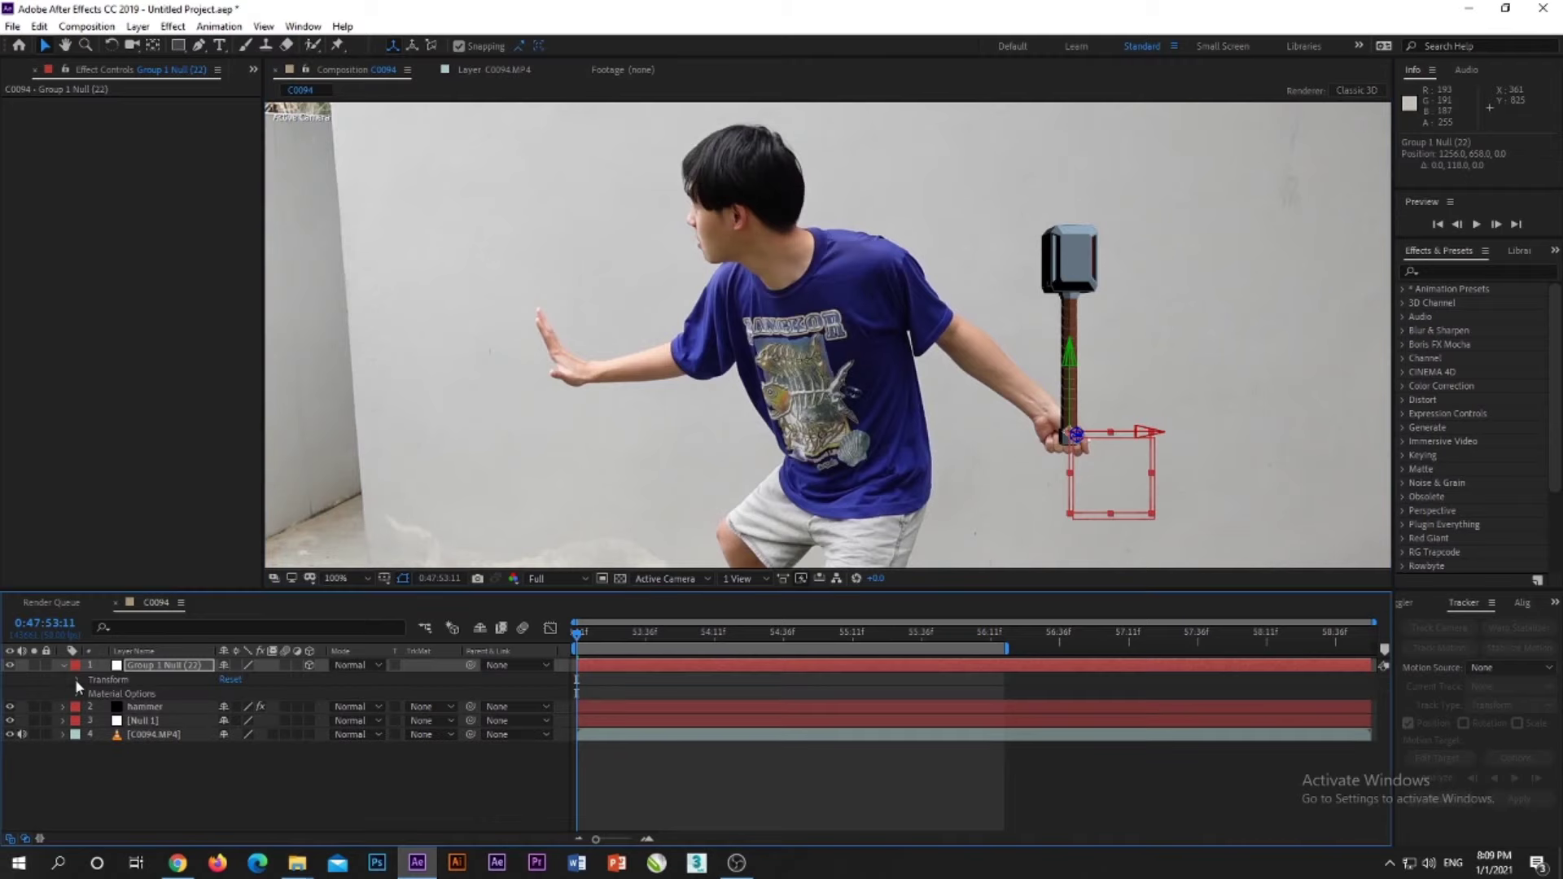
click(77, 680)
click(104, 733)
click(104, 749)
click(104, 763)
click(105, 774)
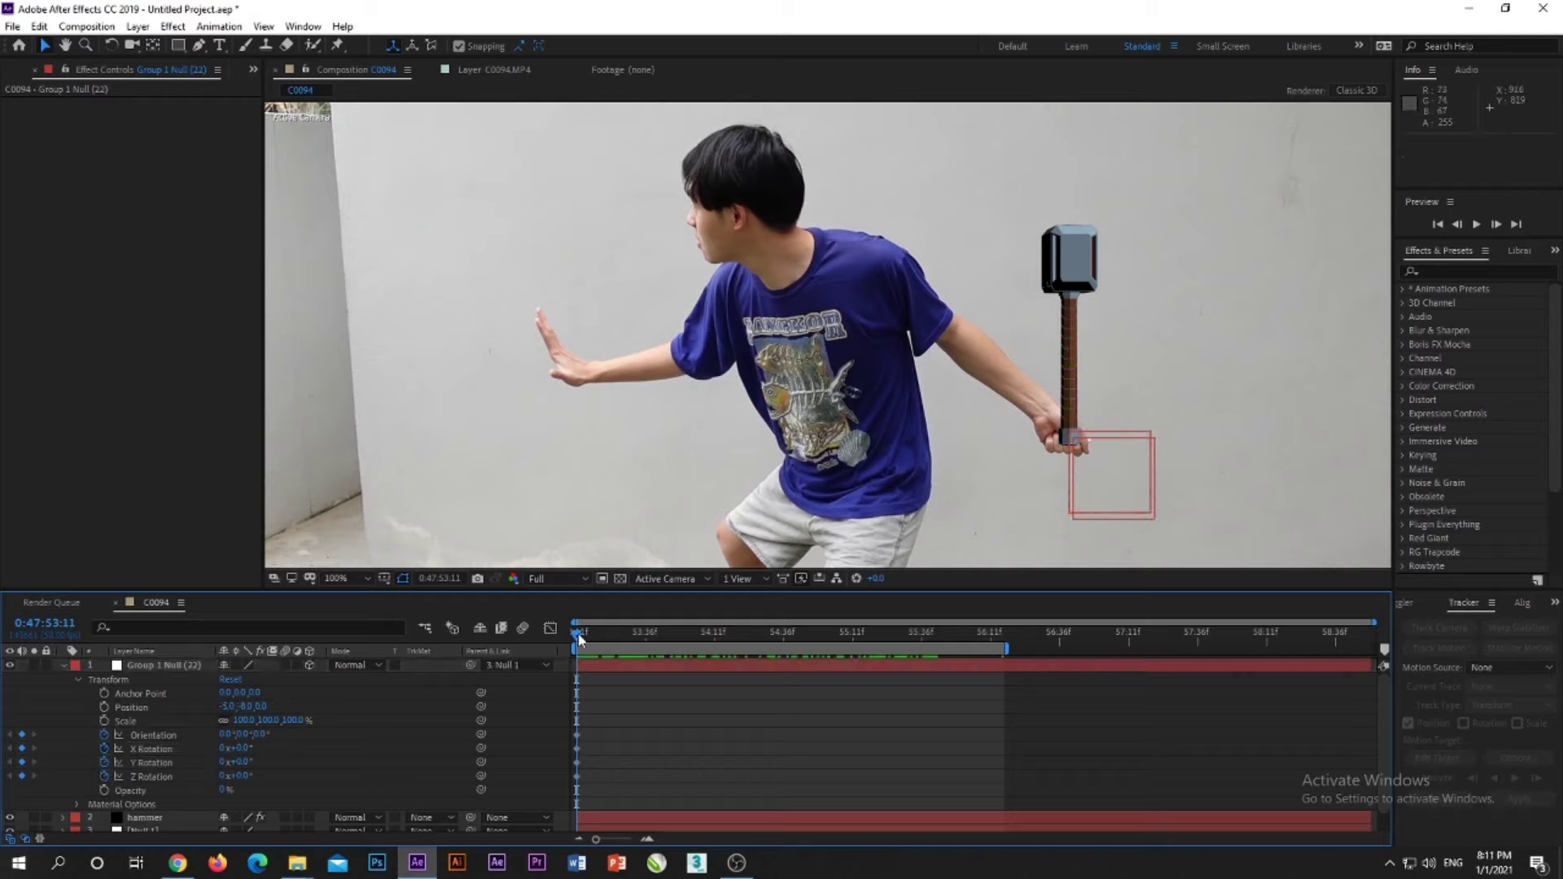
Set the Group 1 null's X Rotation to 33 revolutions at 0:47:56:15 and return to the clip's start
drag(577, 634, 1003, 648)
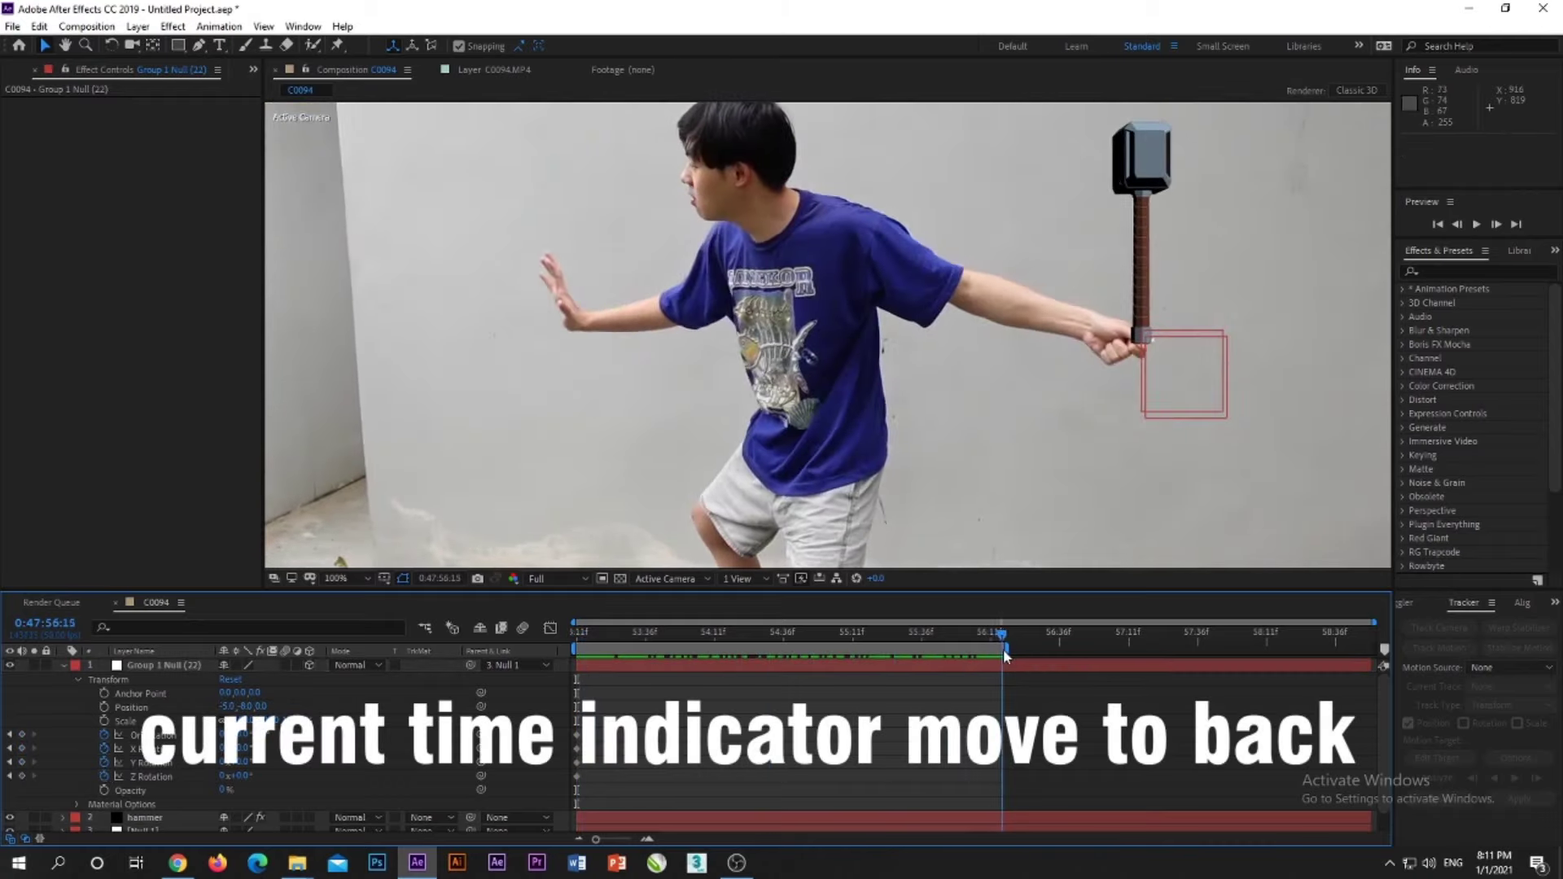
drag(245, 757, 403, 744)
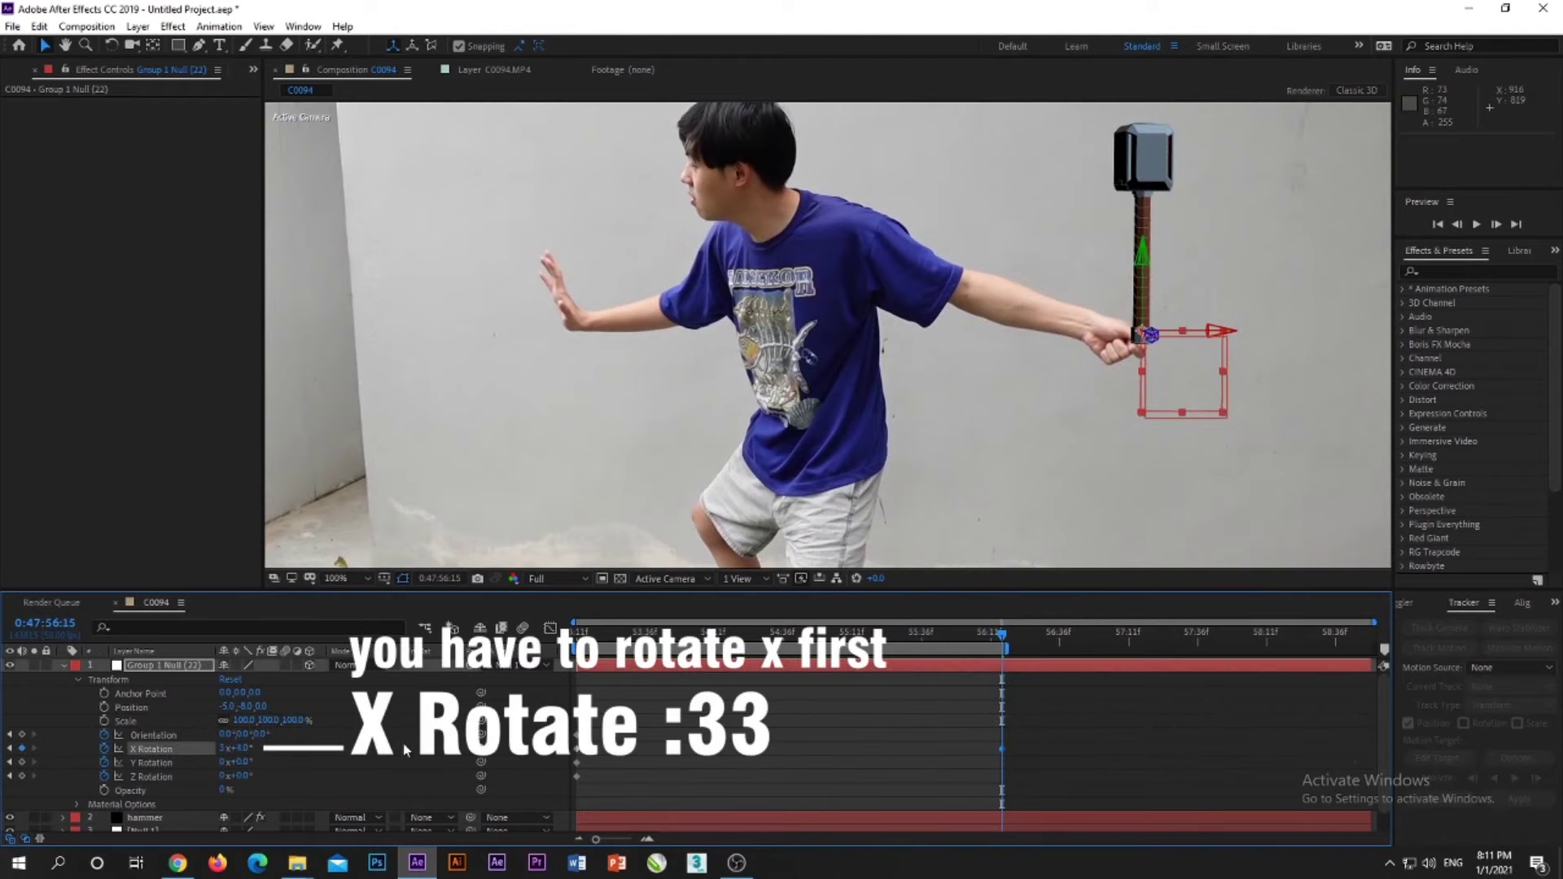
click(233, 749)
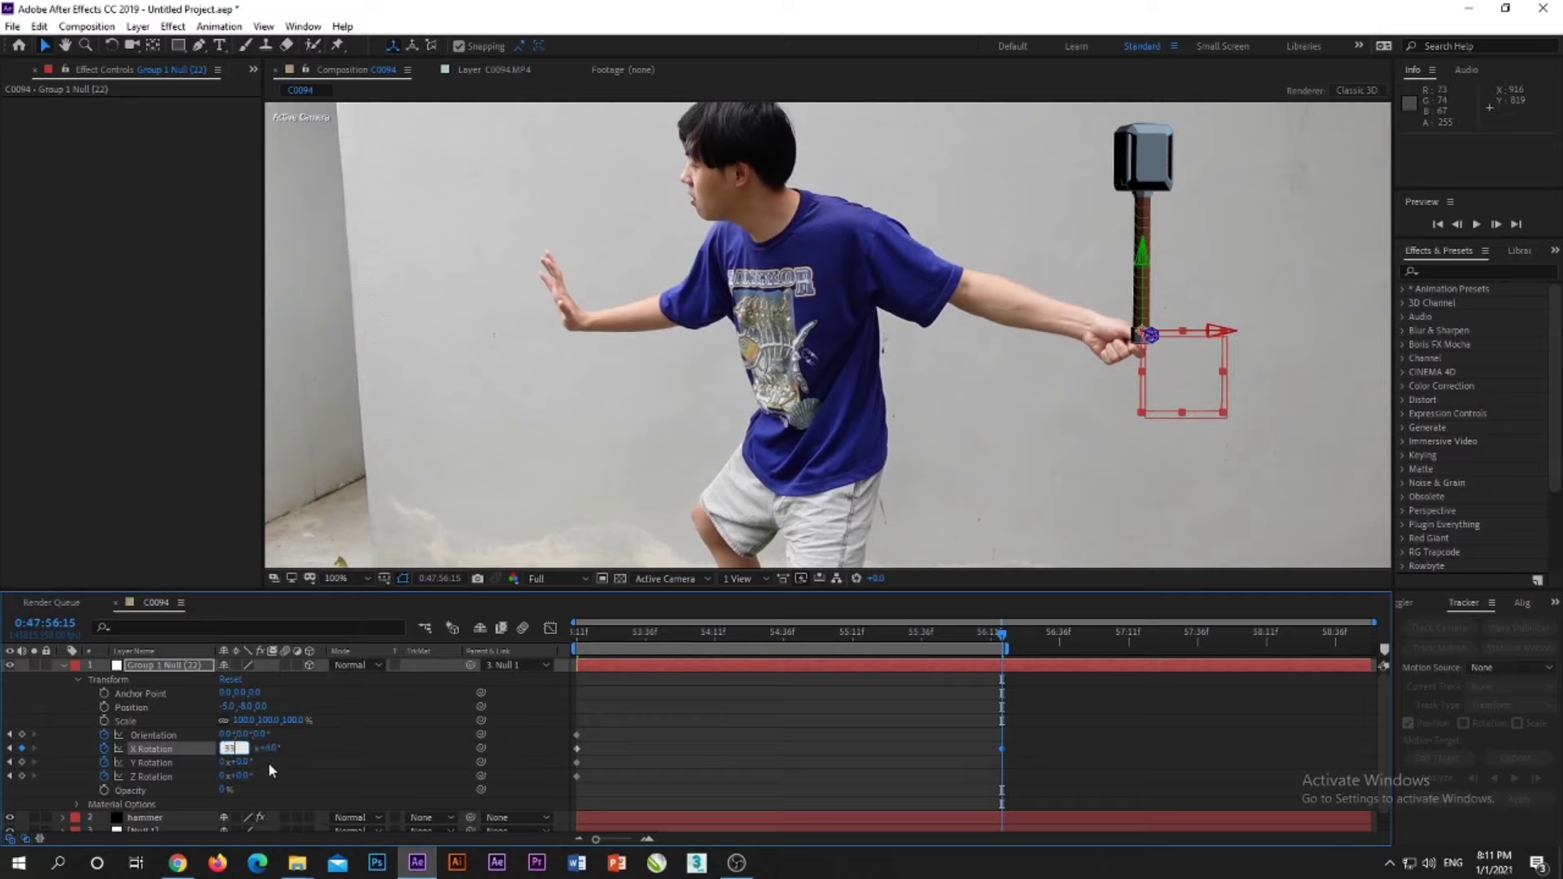
click(301, 746)
drag(997, 643, 539, 671)
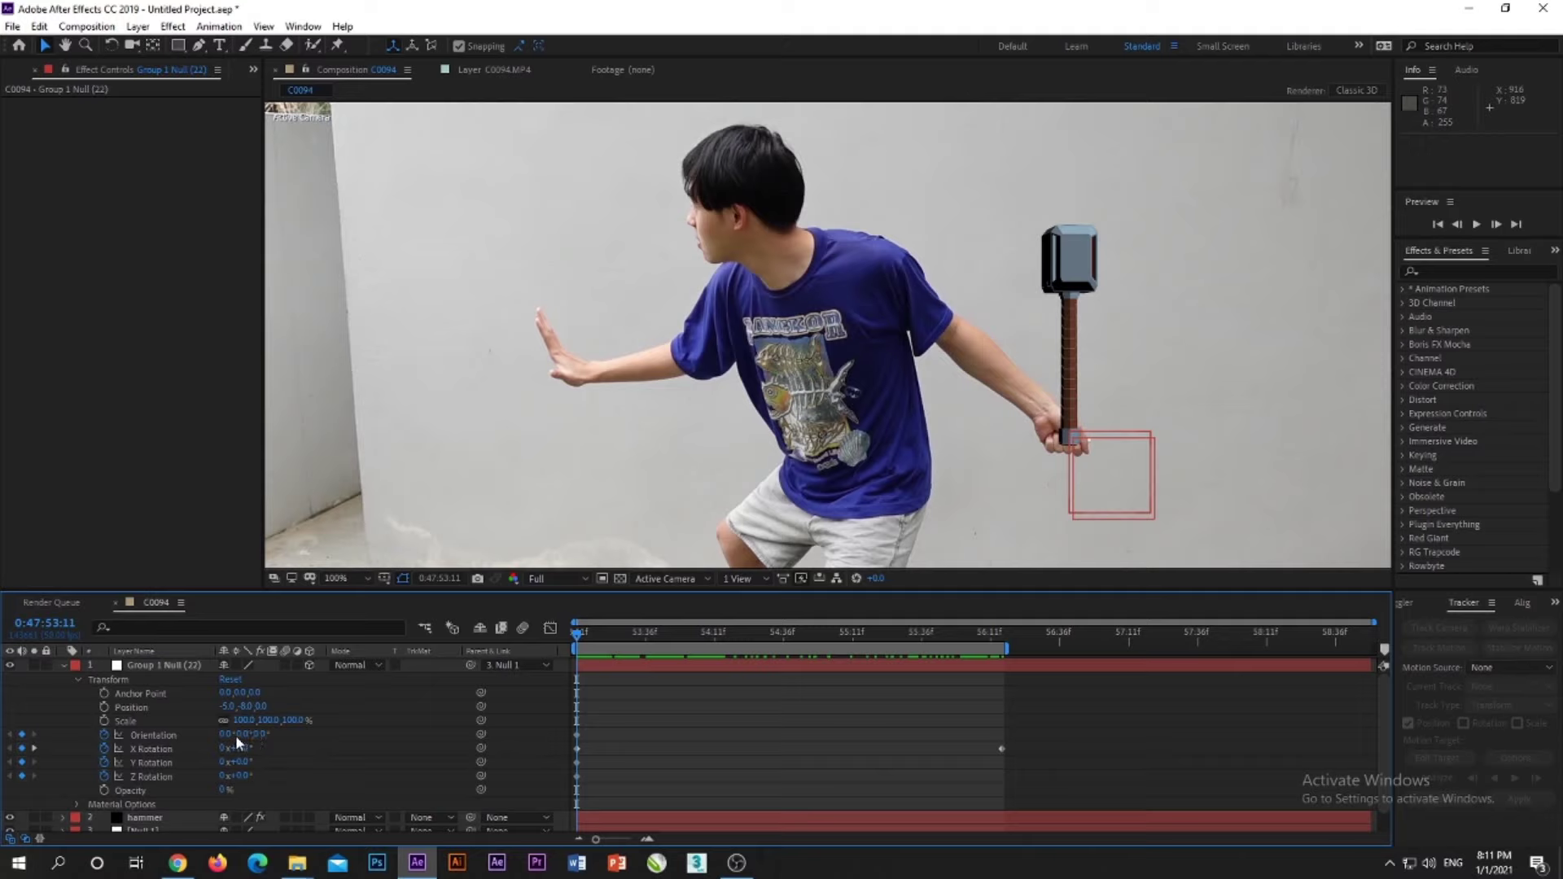
Keyframe the Group 1 null's Y Orientation at about 275° at 0:47:54:11 and 174° at 0:47:54:47
drag(574, 636, 715, 662)
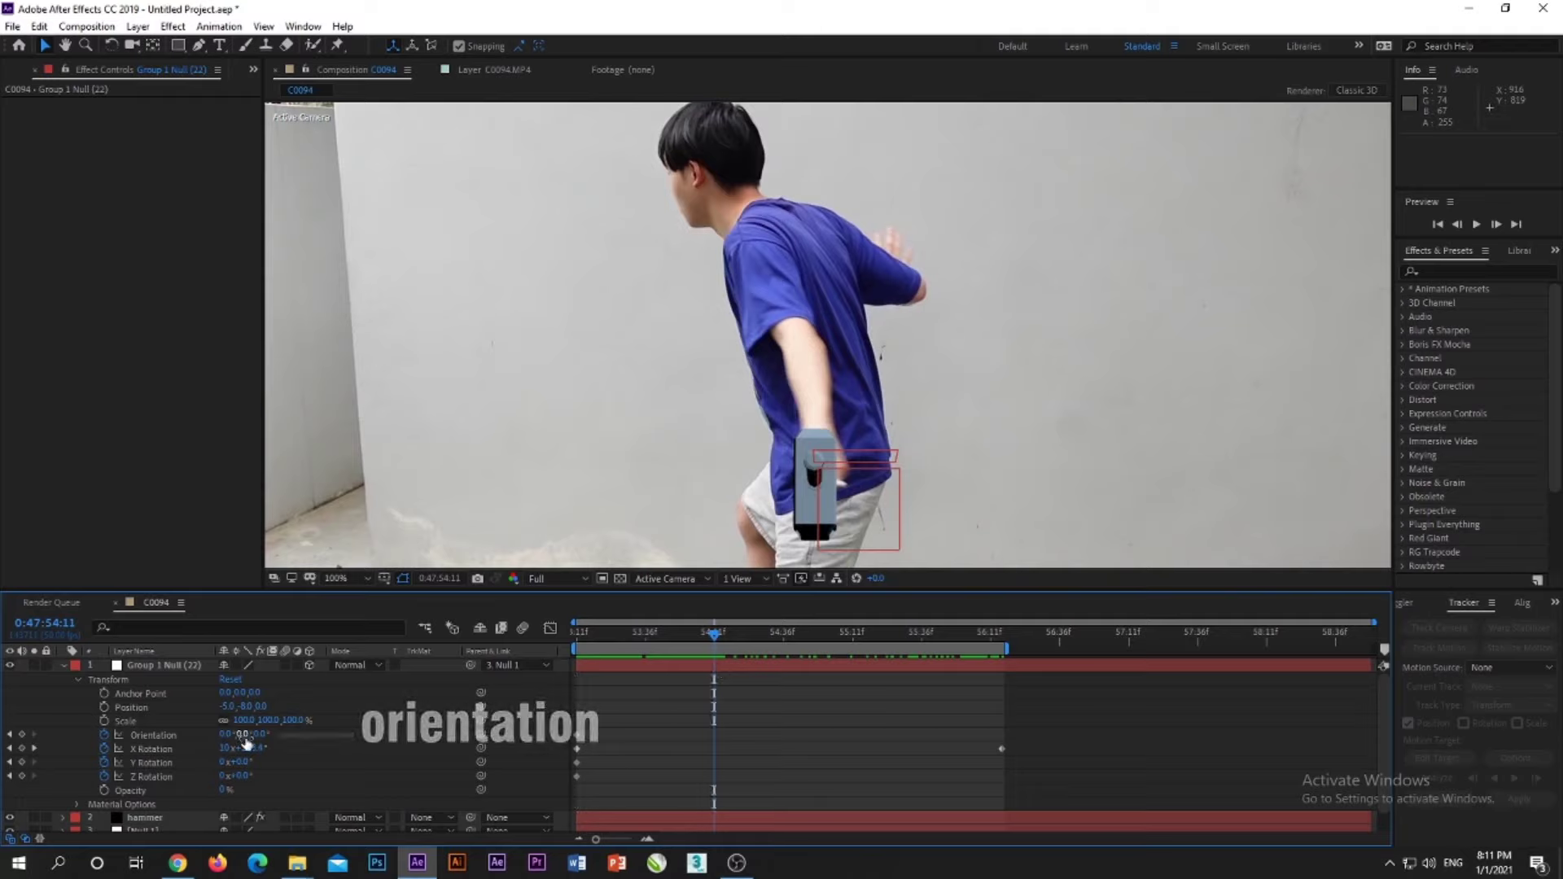
drag(242, 737, 175, 741)
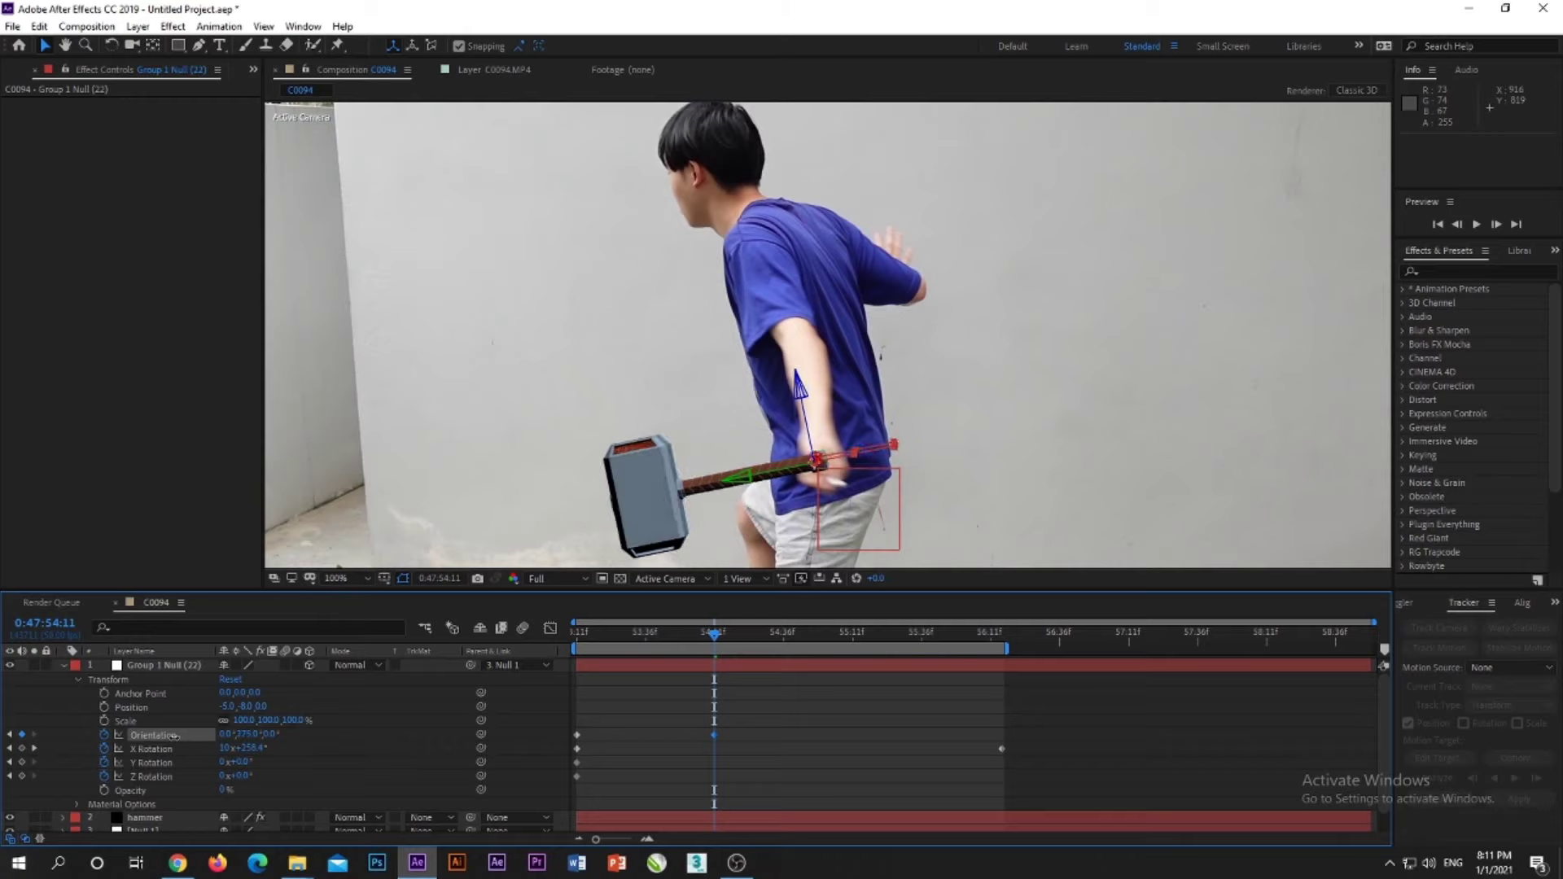
drag(713, 643, 813, 671)
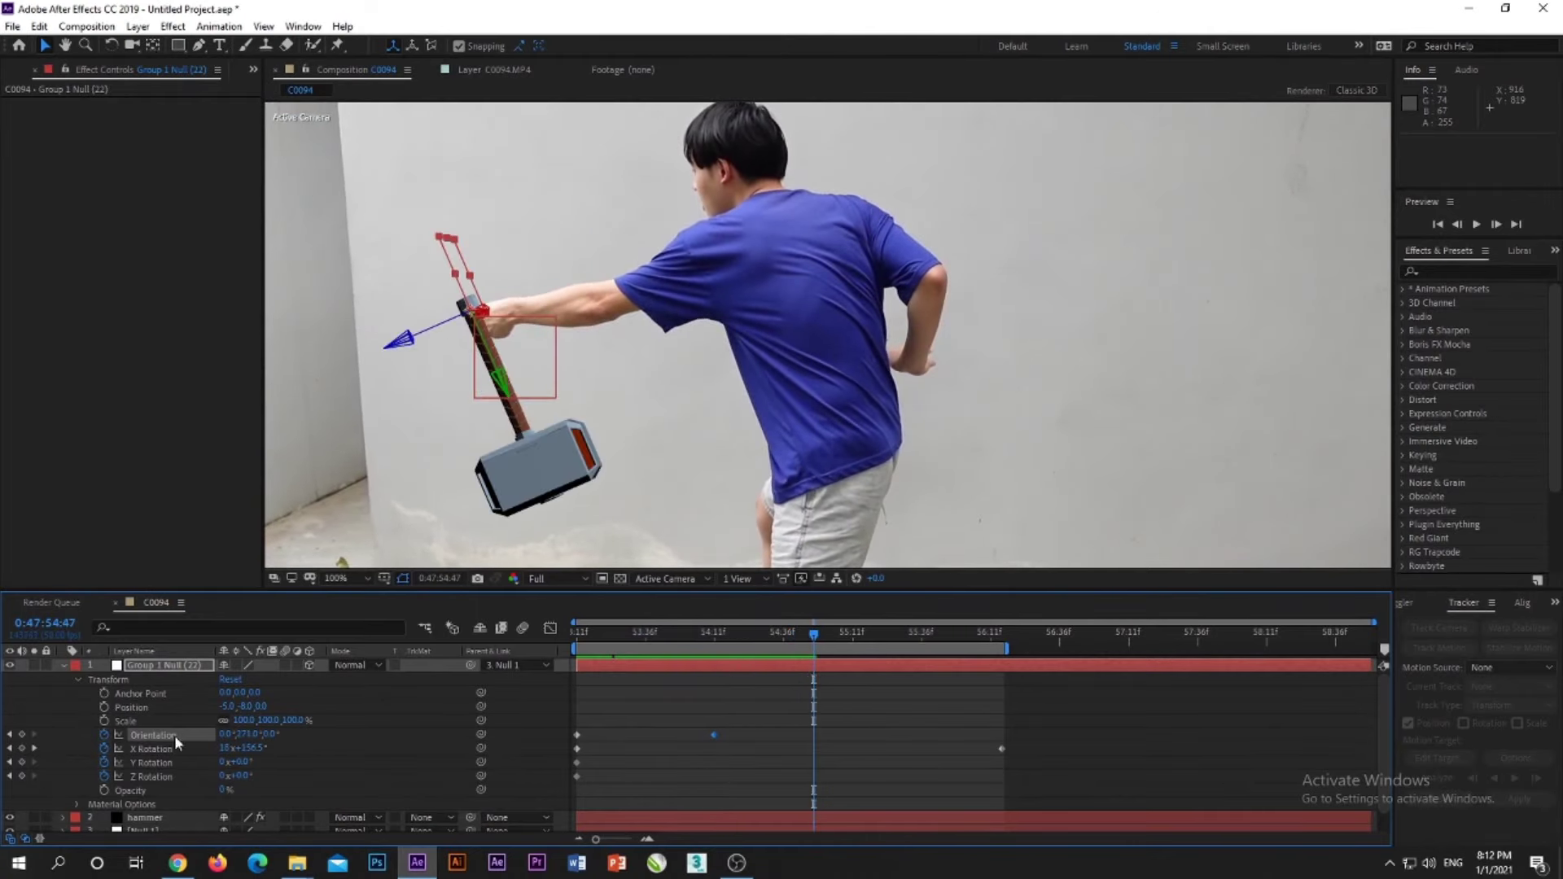
drag(250, 737, 166, 738)
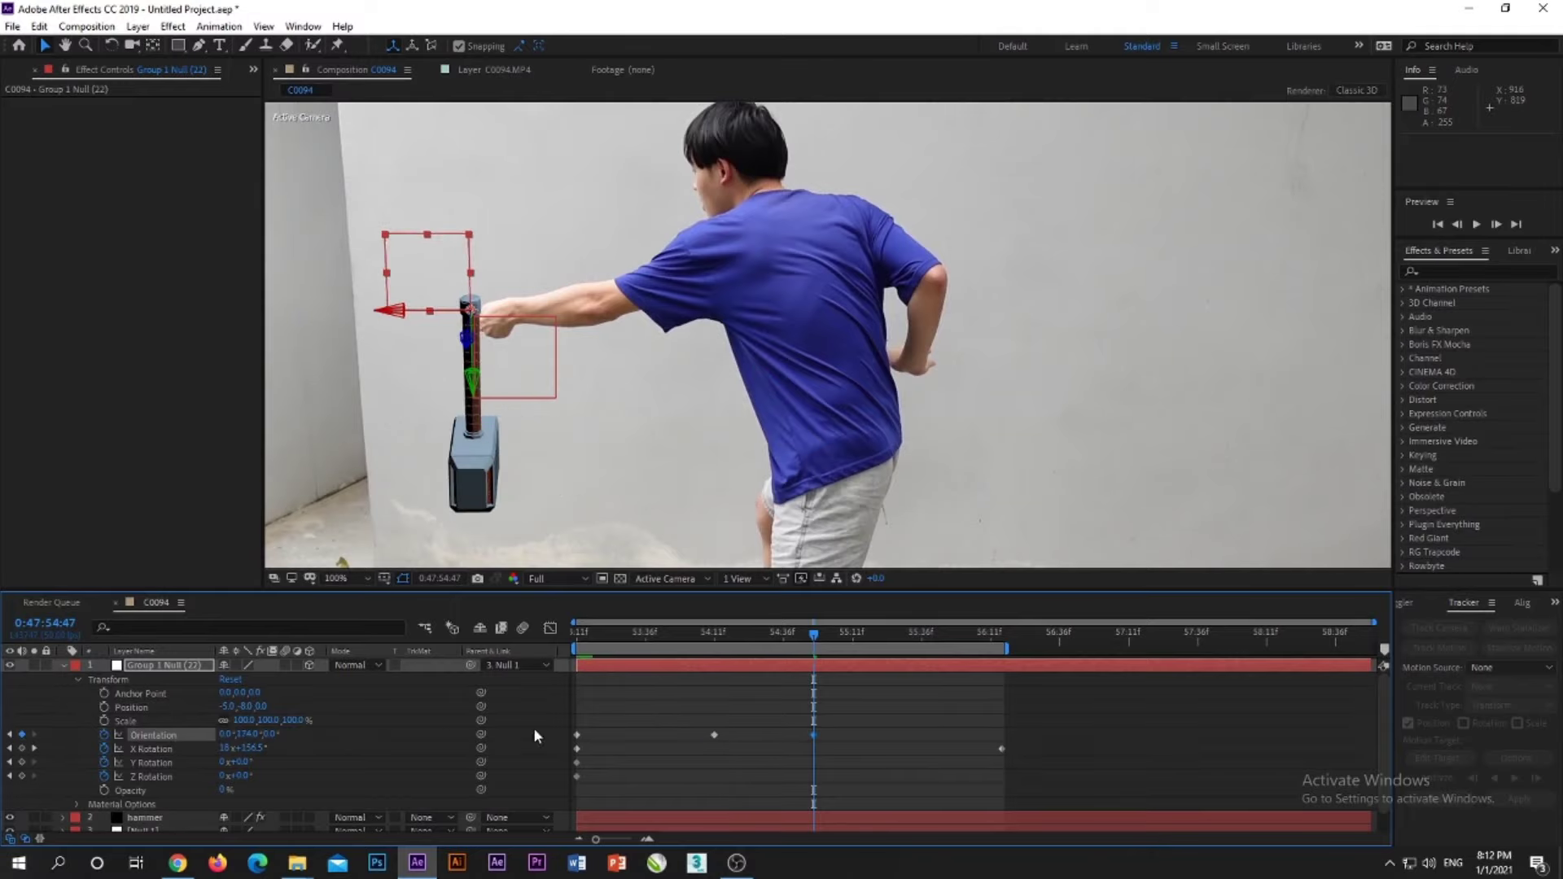
Keyframe the Group 1 null's Y Orientation at 95° at 0:47:55:47 and 35° at 0:47:56:14
drag(814, 646, 951, 682)
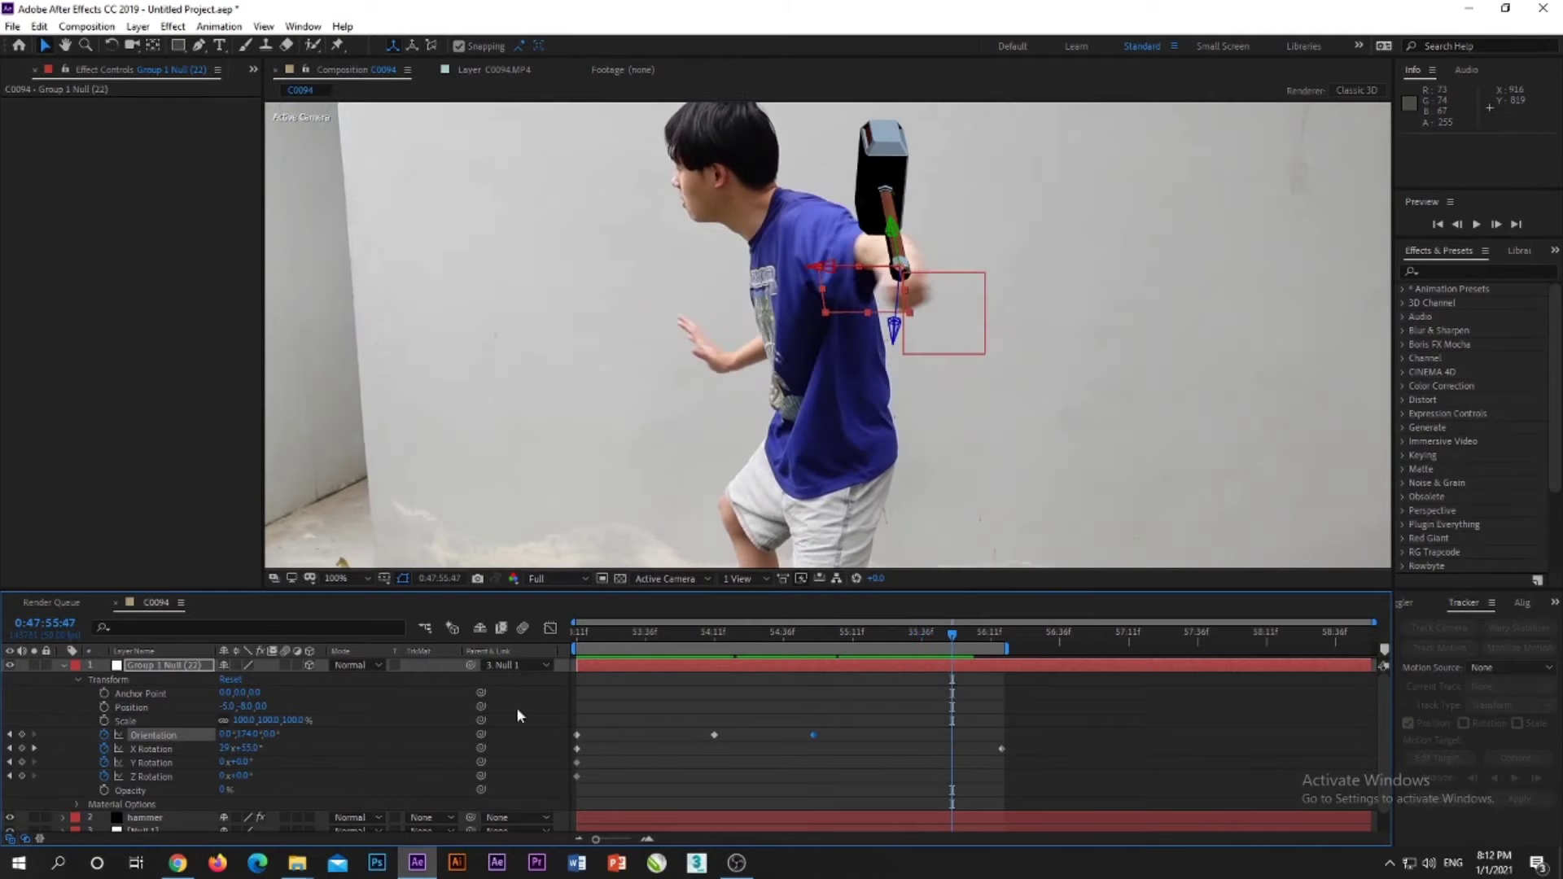
drag(243, 734, 194, 736)
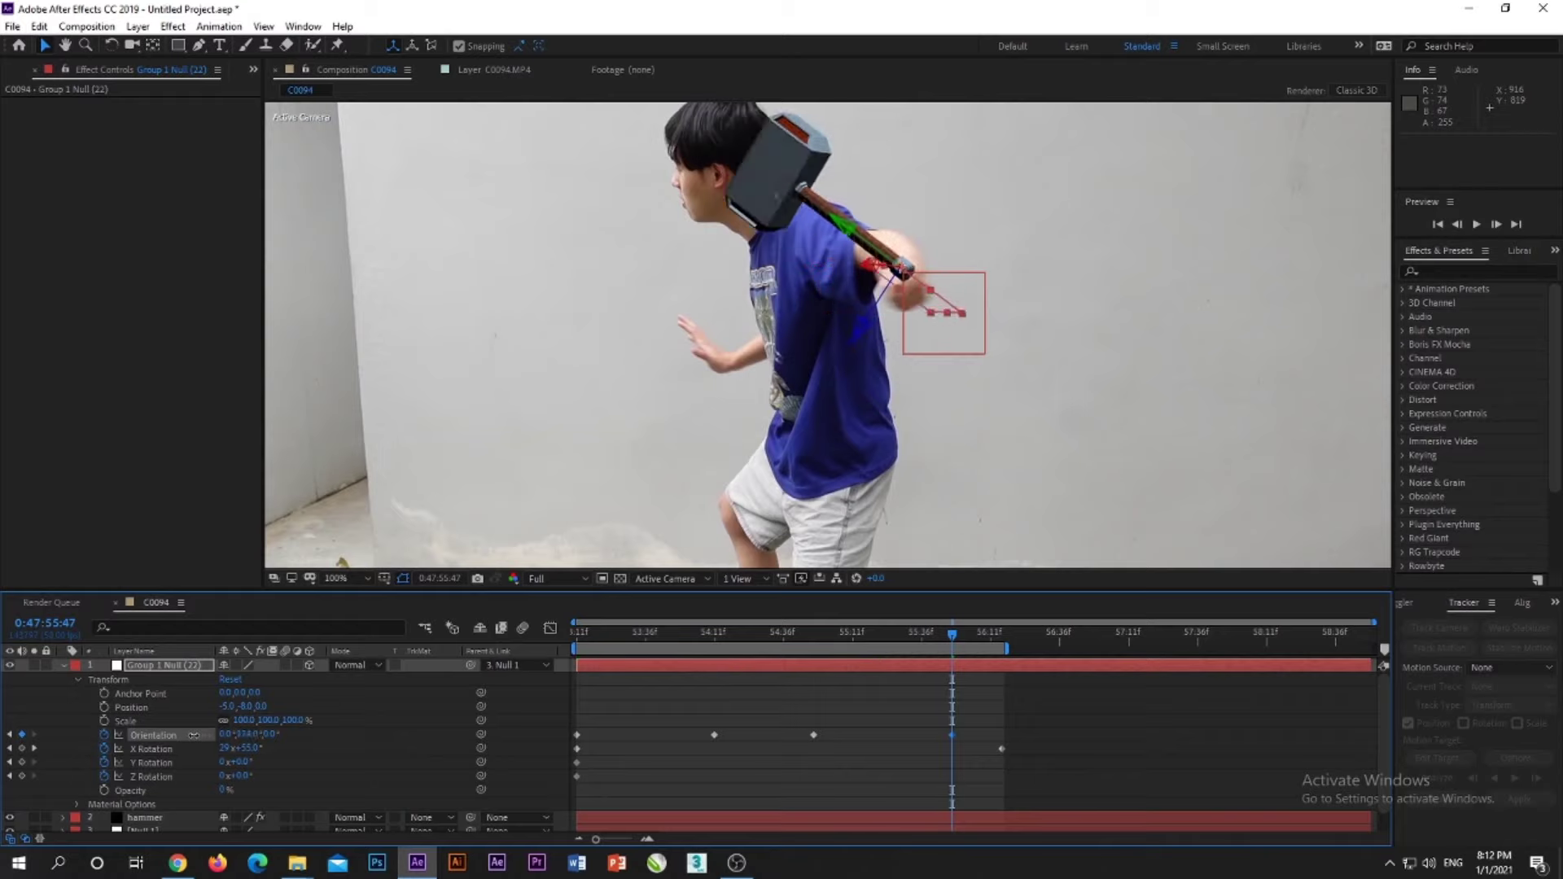
drag(950, 641, 993, 690)
drag(1003, 643, 1000, 643)
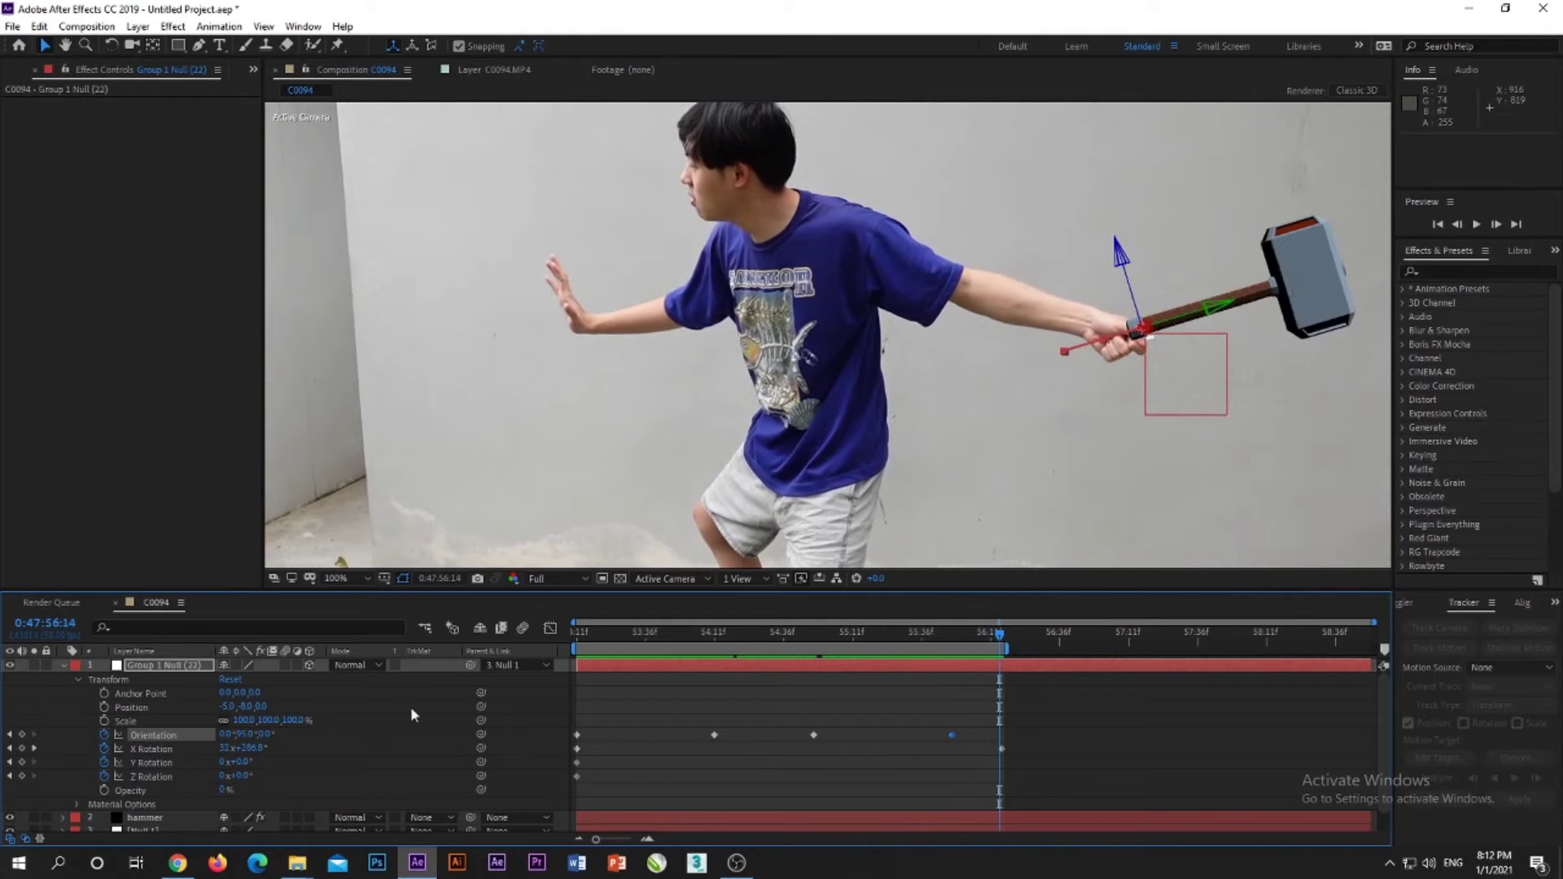
drag(244, 734, 155, 737)
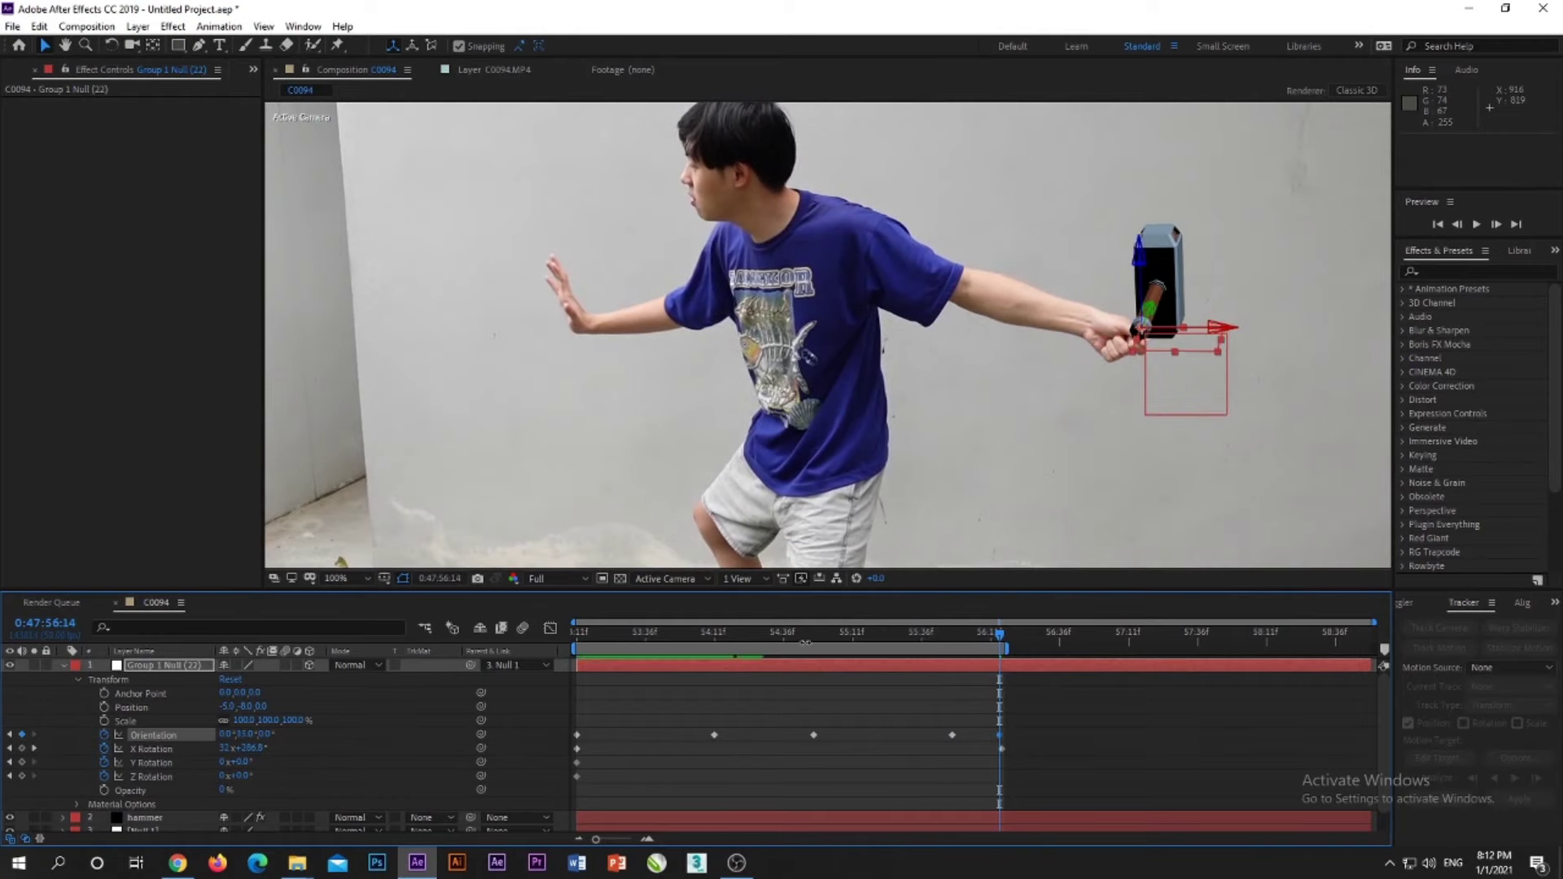
Play the spinning hammer animation from the clip's start, then return to 0:47:53:11
drag(975, 633, 706, 633)
key(Home)
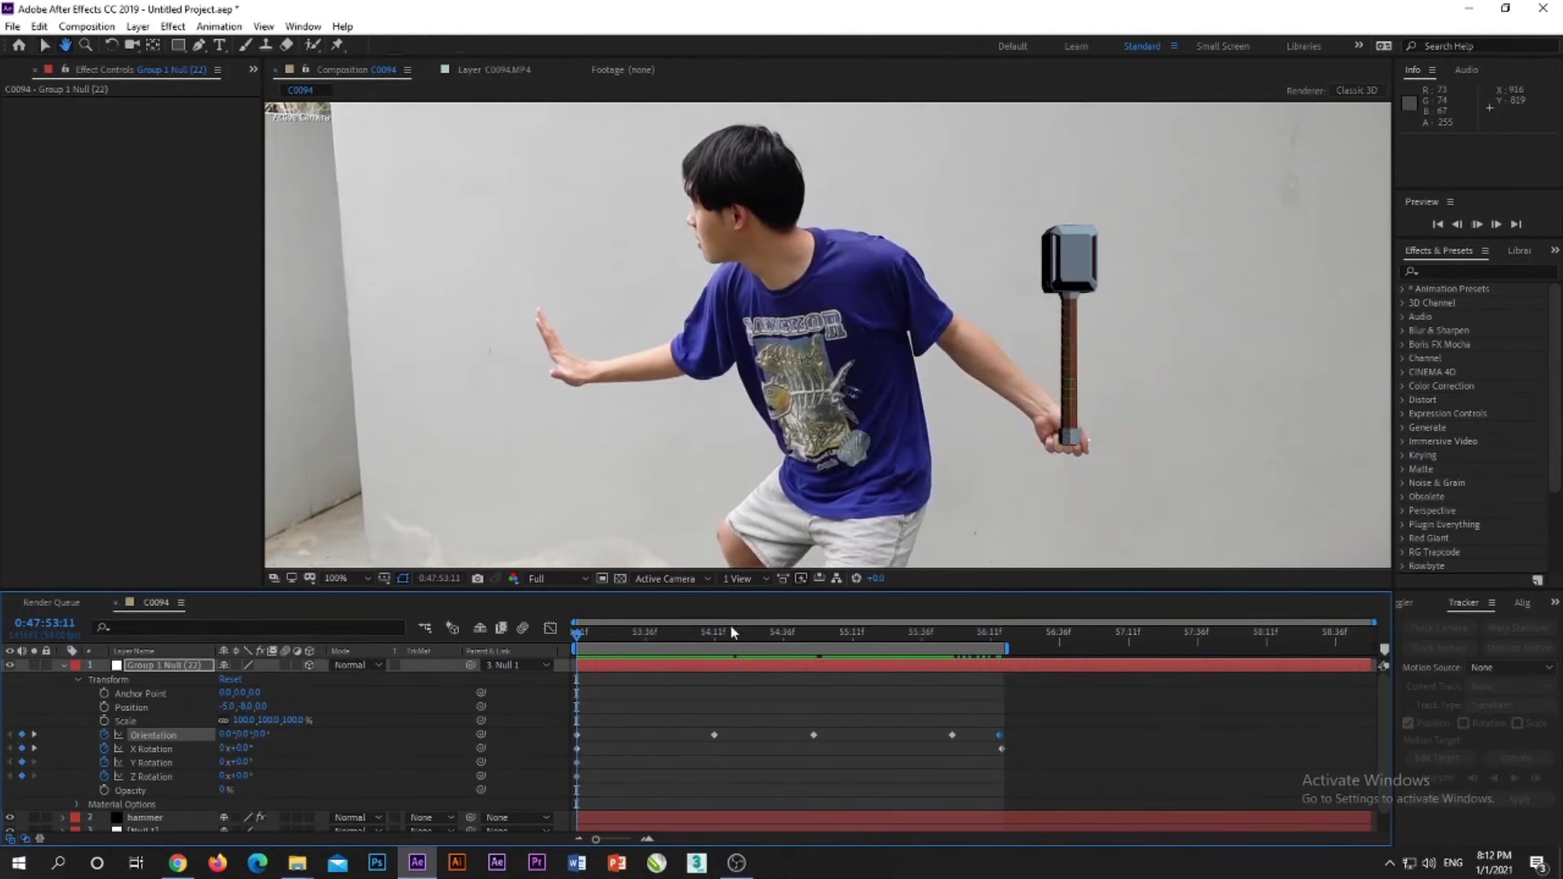
key(space)
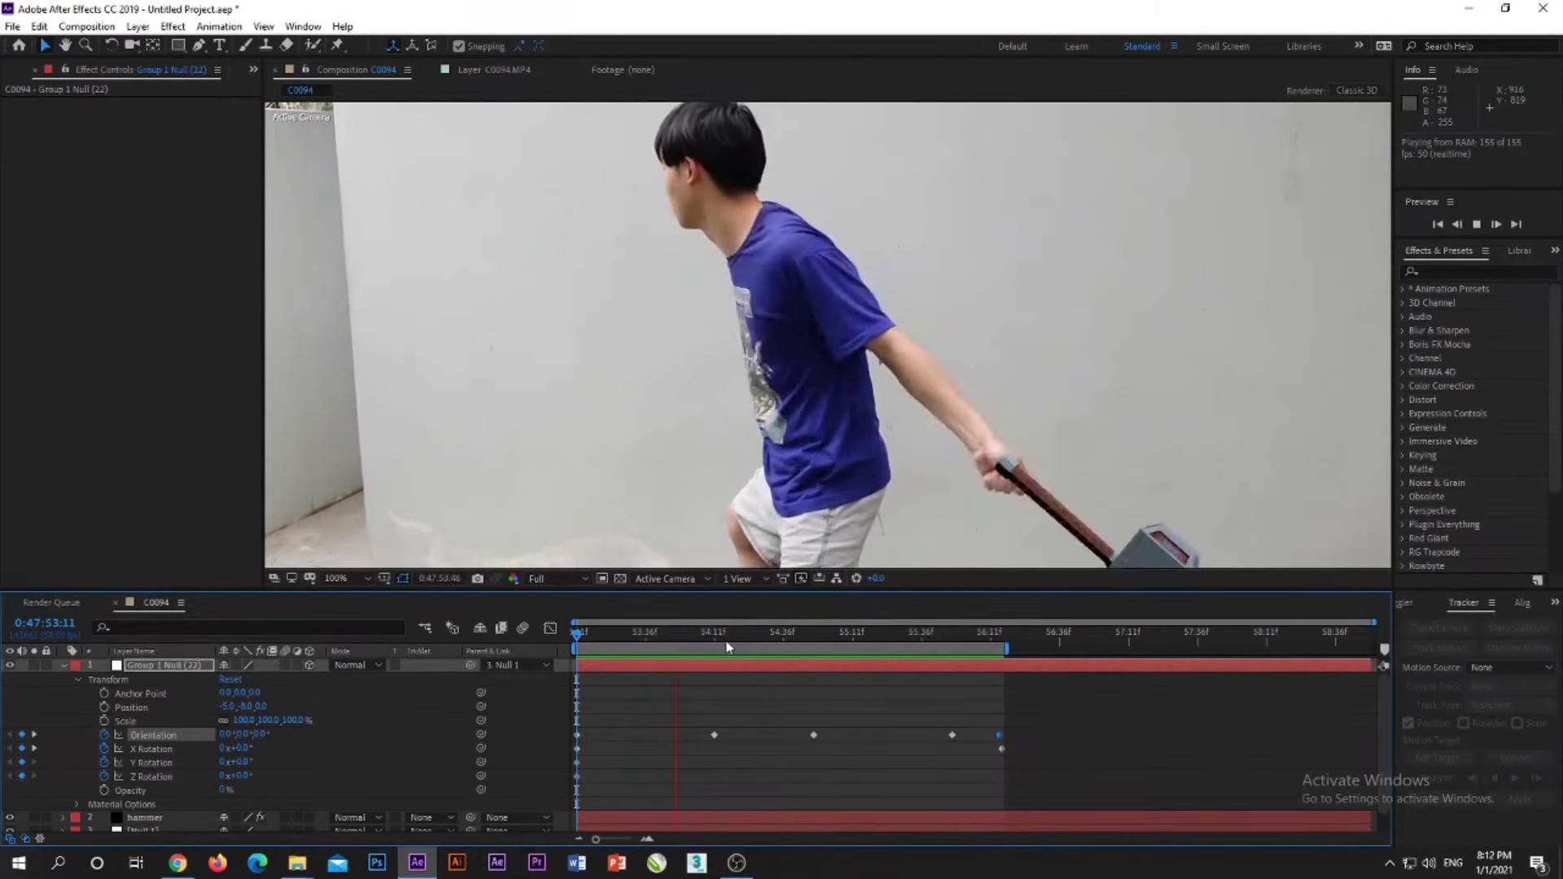
click(710, 640)
drag(710, 640, 581, 656)
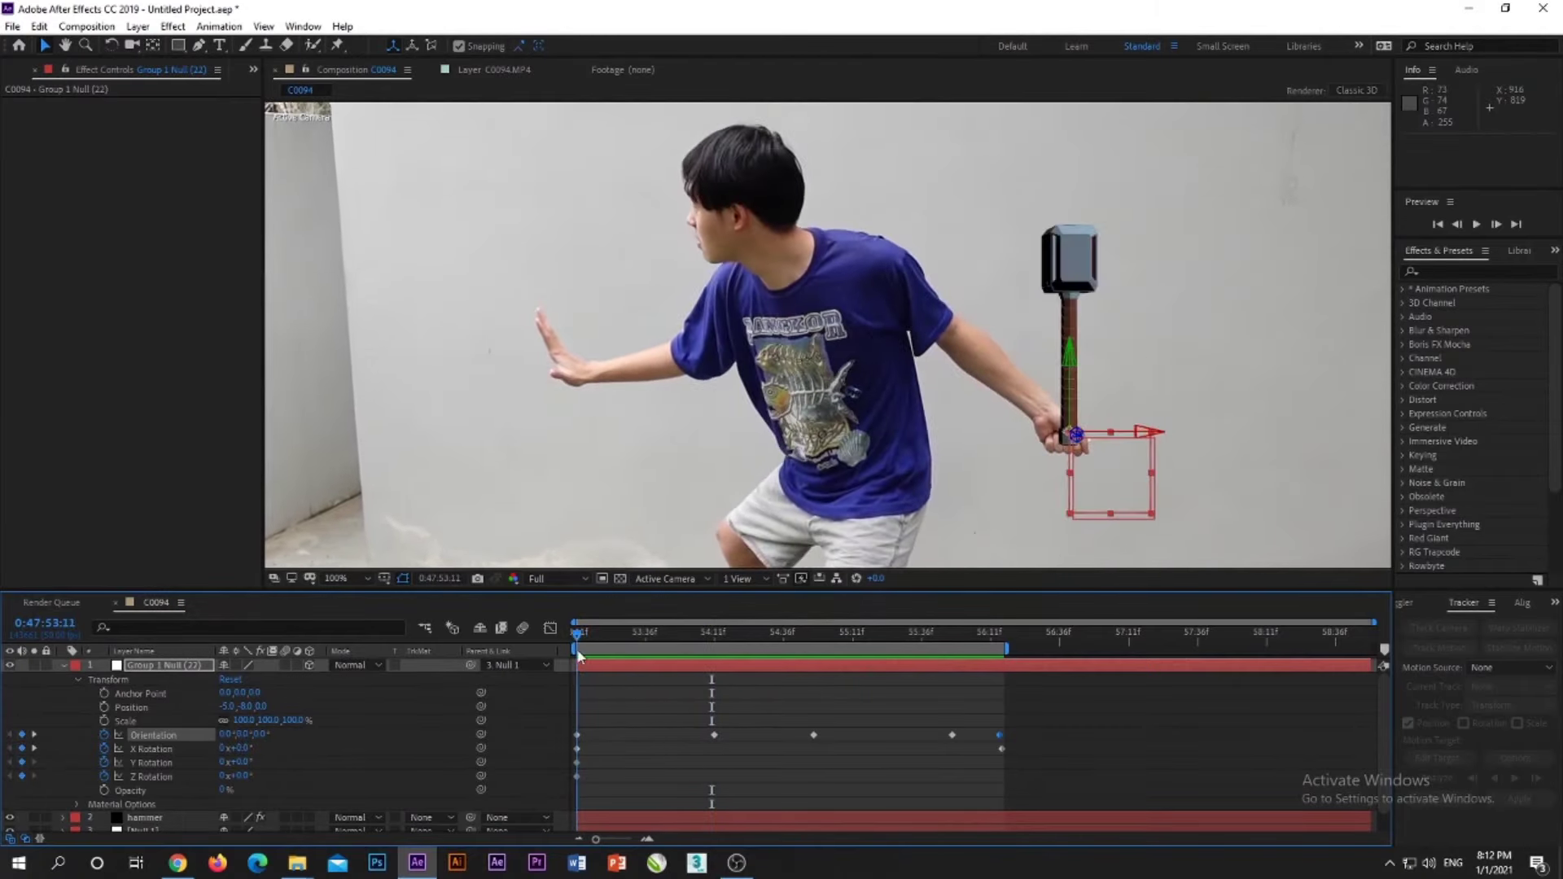
Enable motion blur for the composition and the hammer layer, and preview the blurred hammer spin
click(521, 629)
scroll(315, 740, down, 1)
click(285, 796)
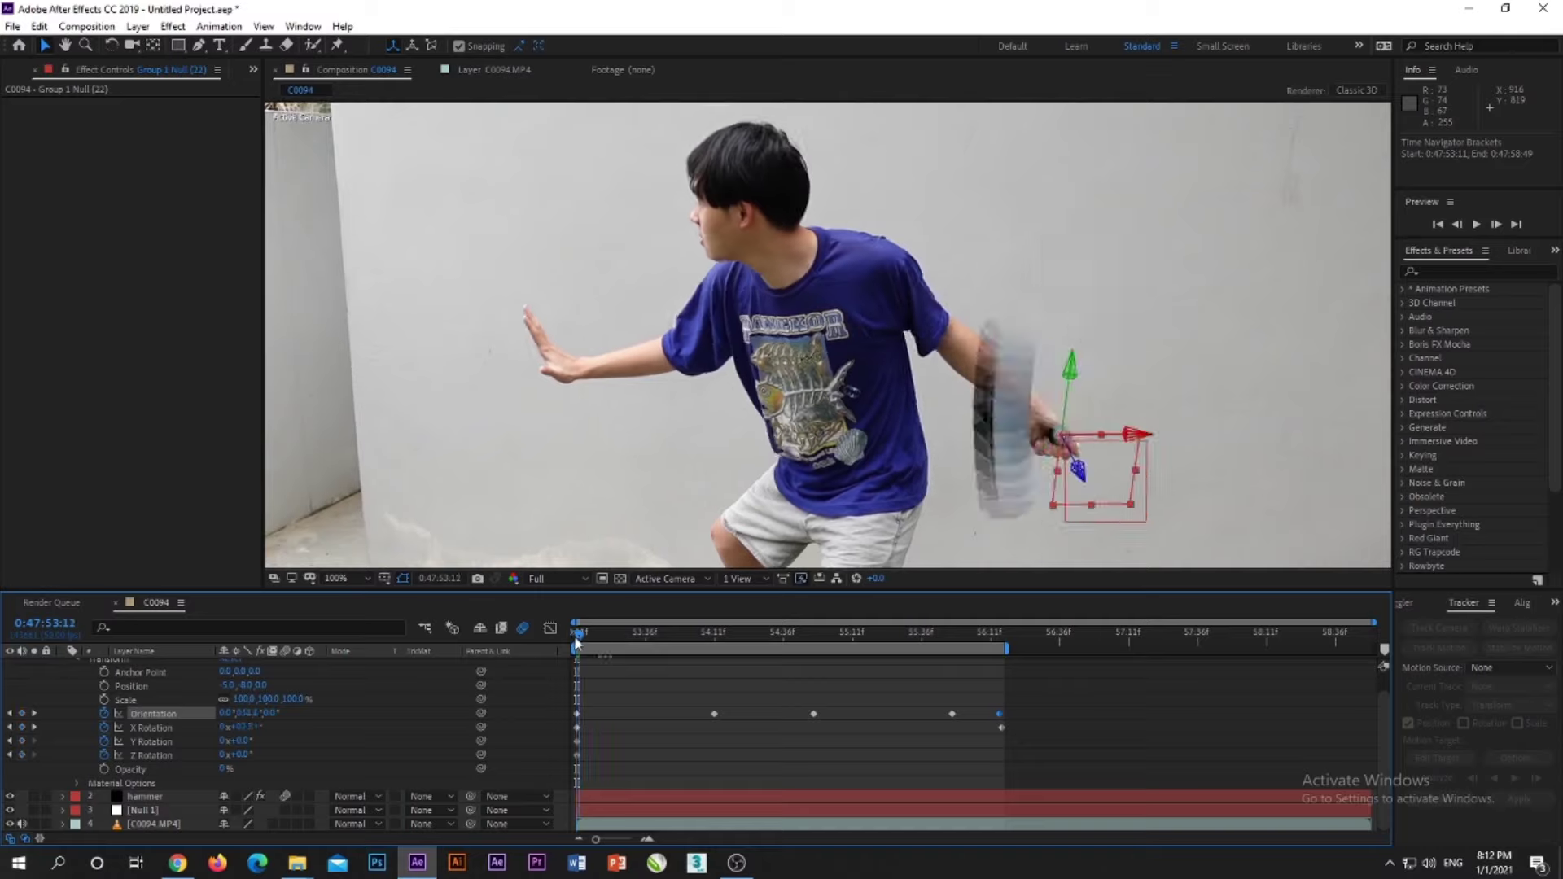
key(space)
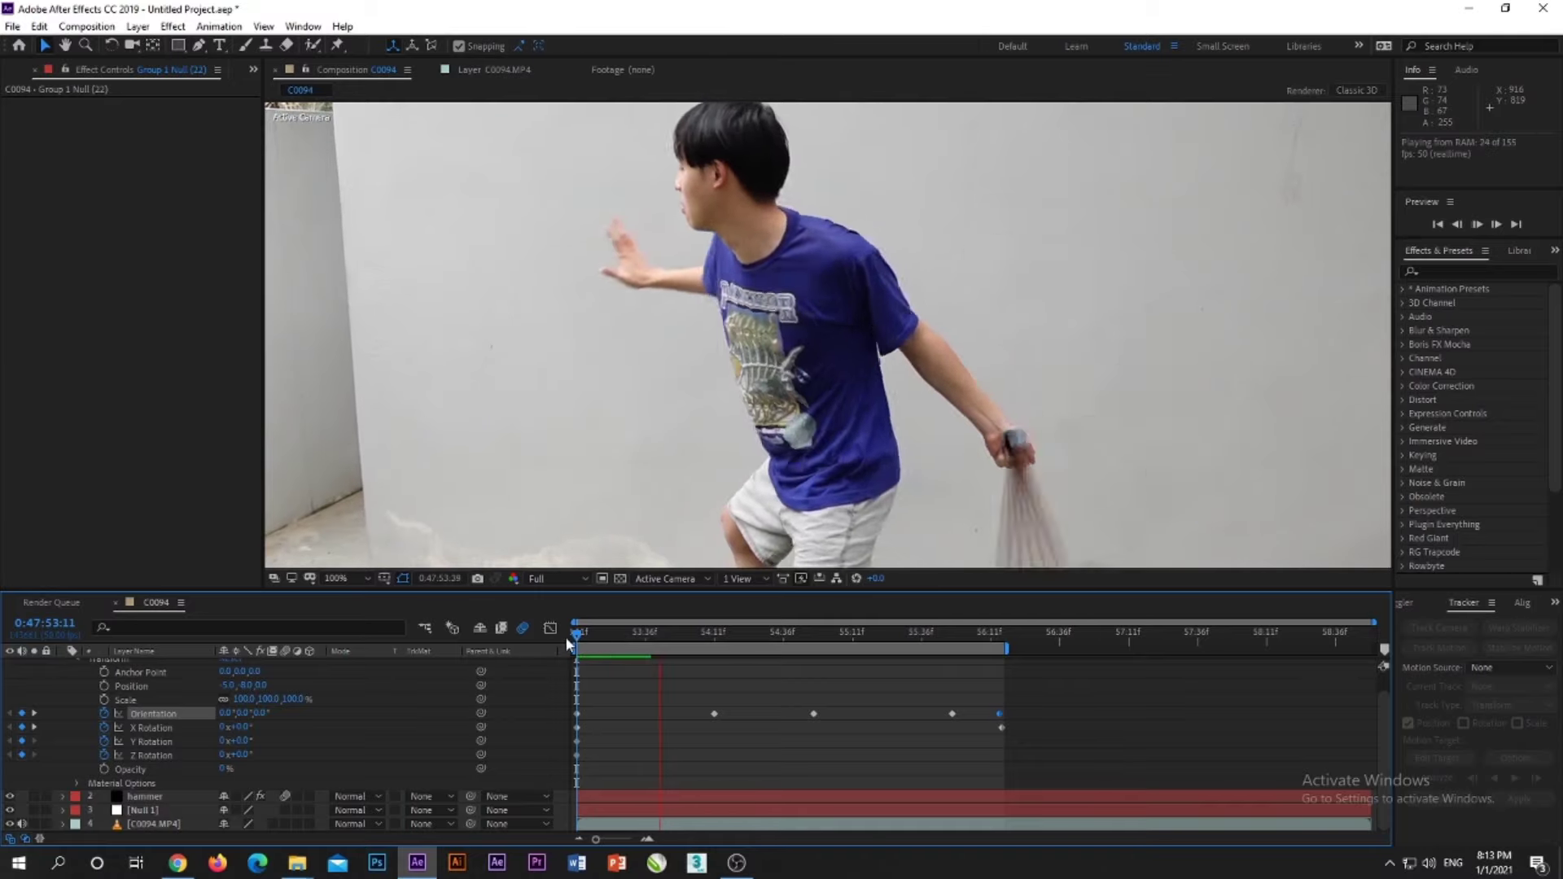